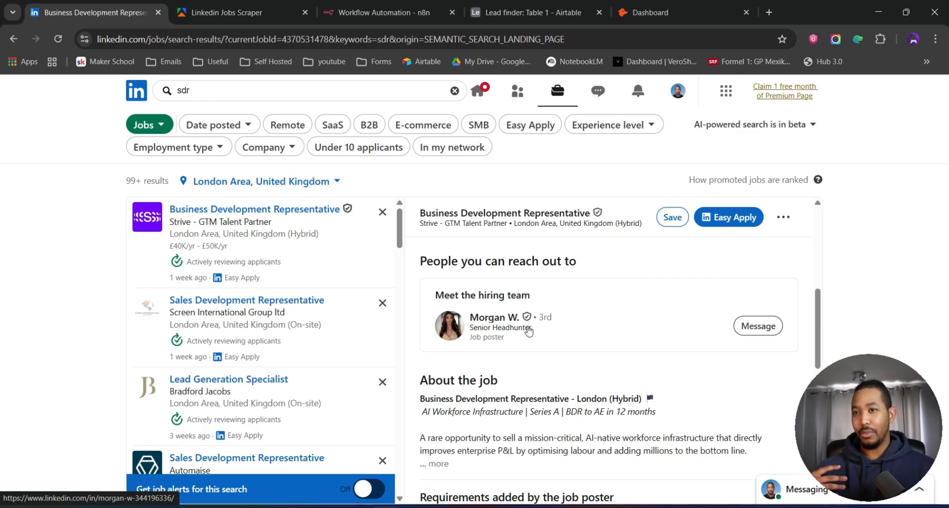
- Copy the LinkedIn SDR job search URL and paste it into the scraper's LinkedIn jobs search URL field
left_click(215, 91)
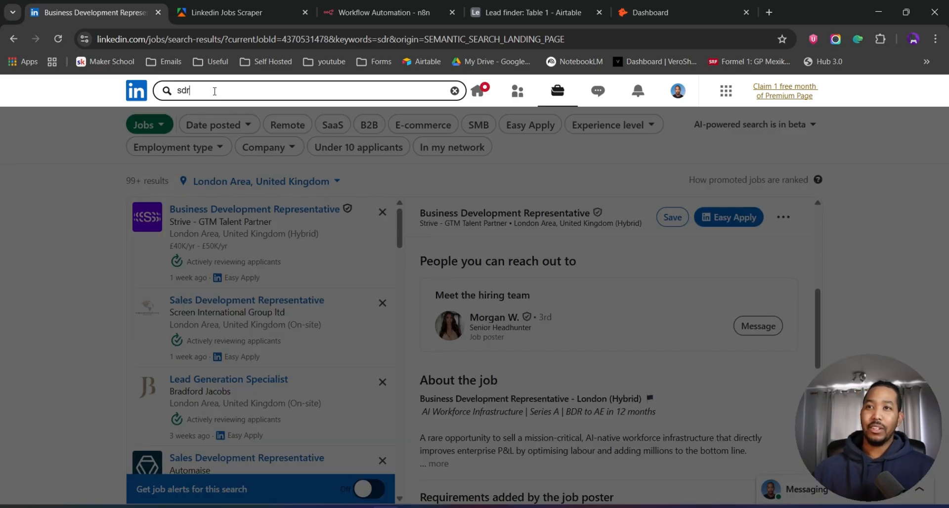
left_click(491, 176)
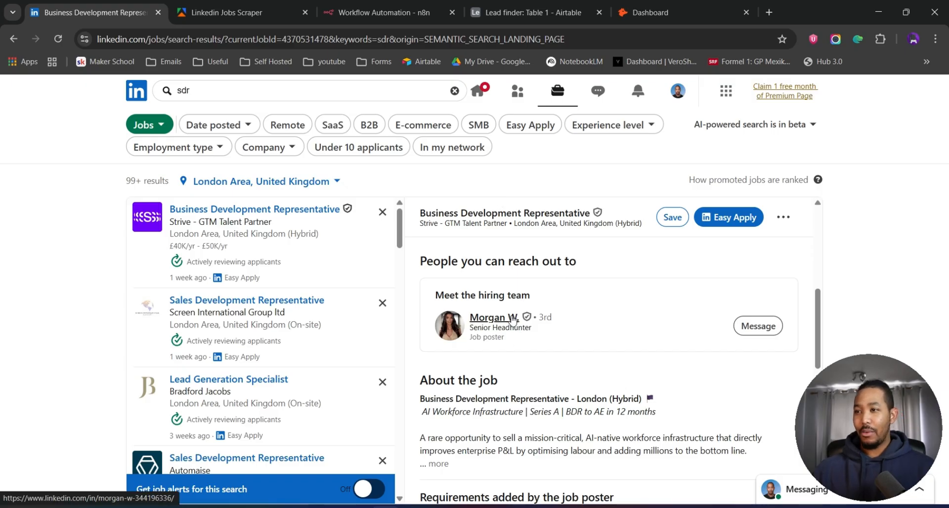
scroll(505, 334, "down", 5)
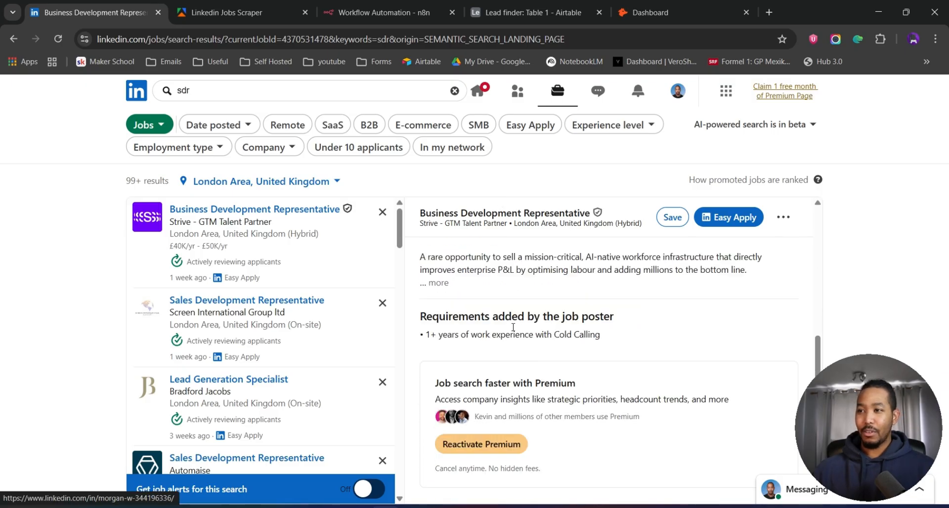
scroll(514, 327, "up", 5)
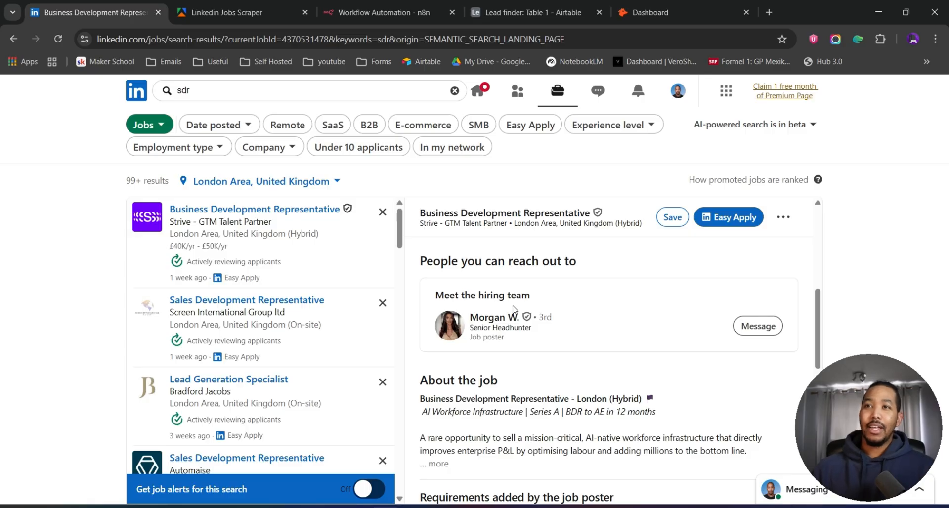
scroll(465, 317, "up", 1)
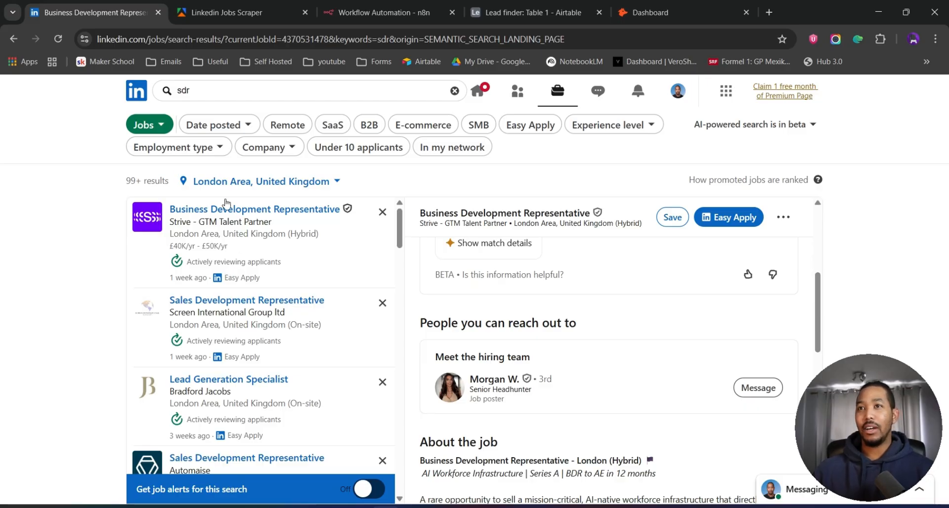
left_click(236, 39)
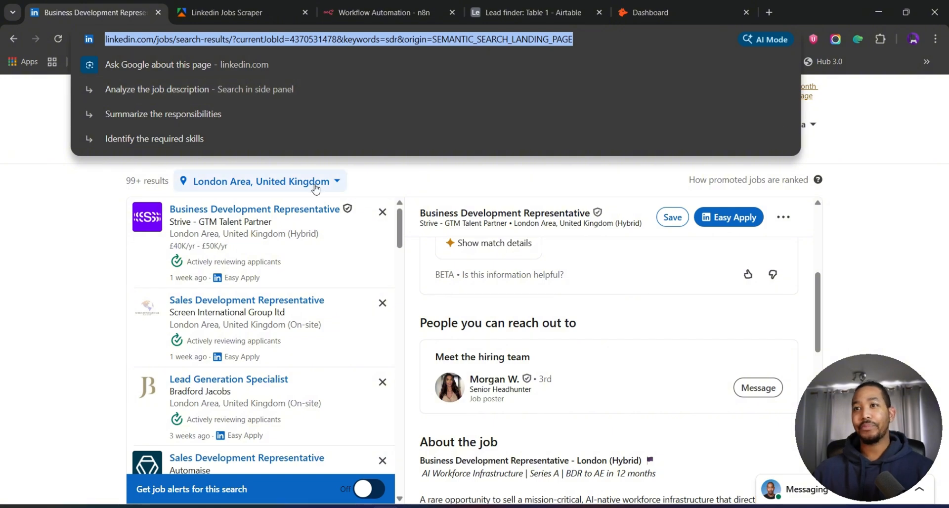
left_click(230, 16)
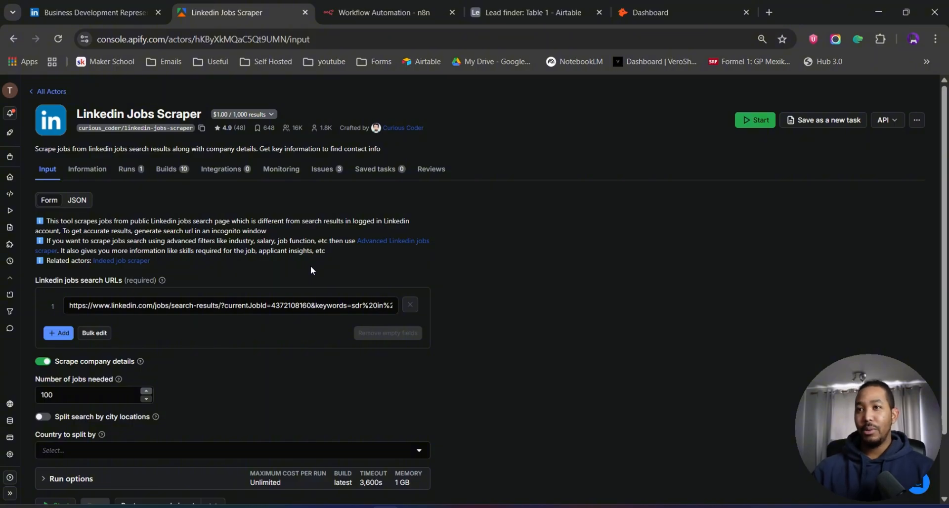
left_click(269, 306)
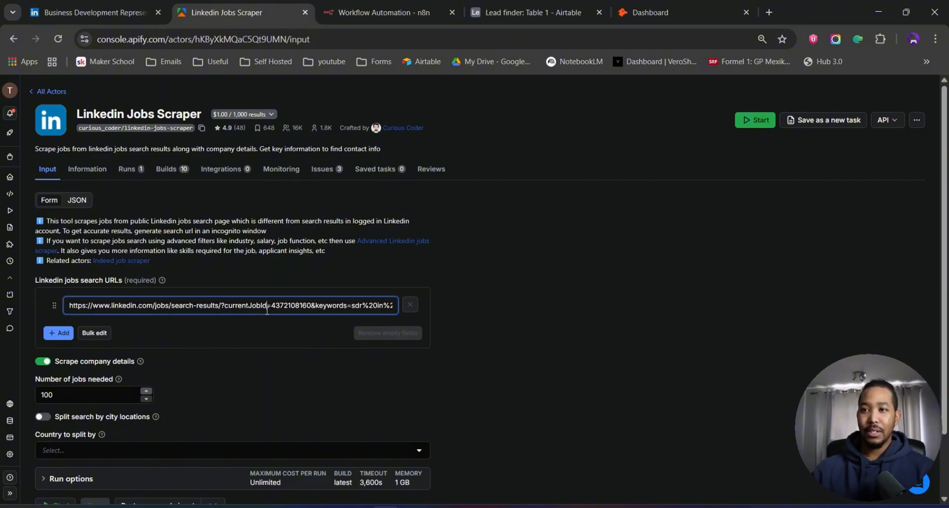
key("ctrl+a")
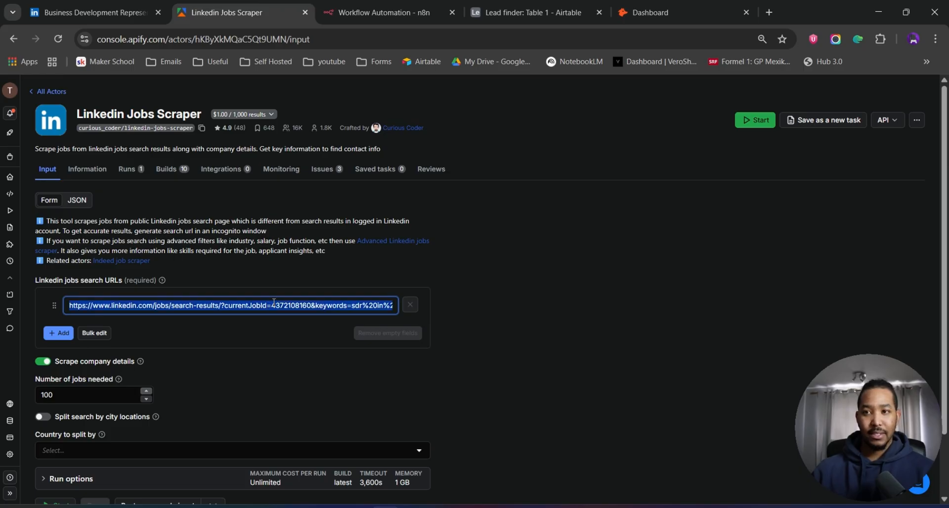
key("BackSpace")
key("ctrl+v")
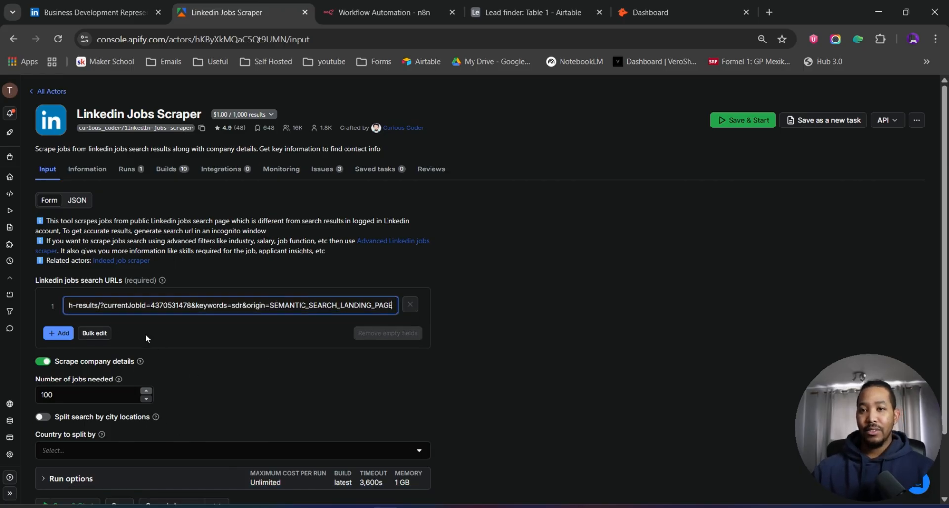
left_click(43, 365)
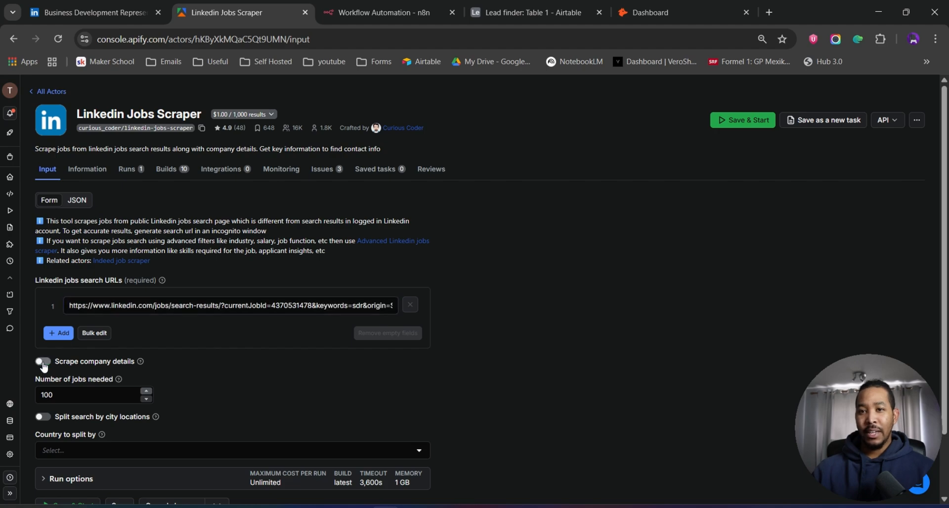
left_click(42, 365)
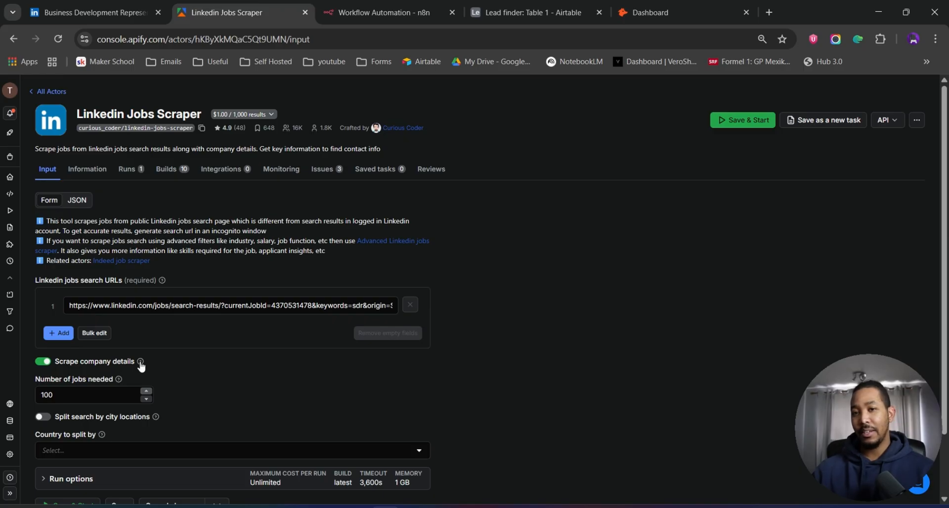
left_click(85, 392)
left_click(70, 394)
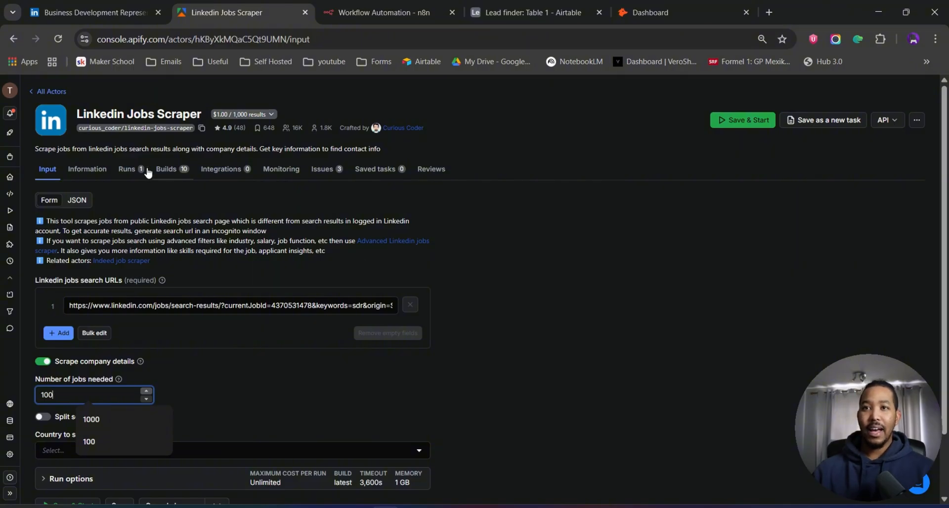
- Open the scraper's completed run and review its output table of scraped jobs
left_click(127, 169)
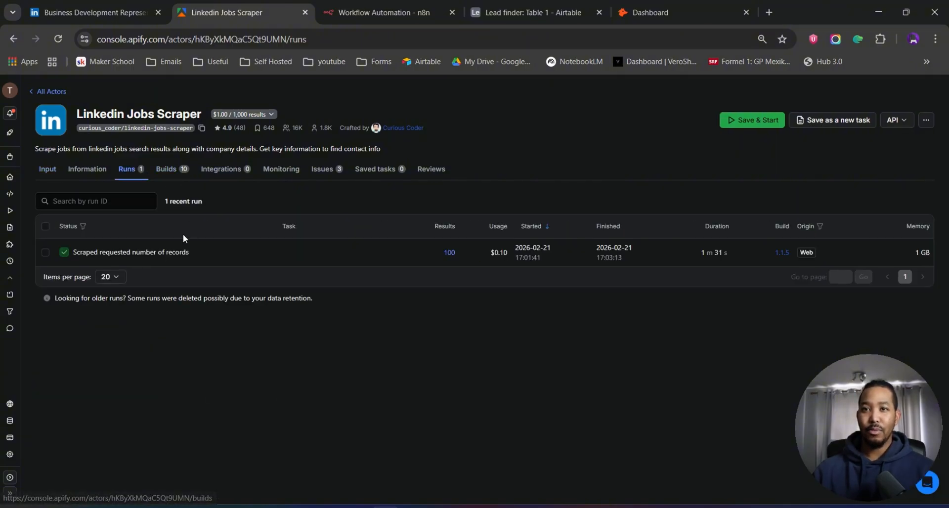
left_click(141, 253)
left_click(60, 143)
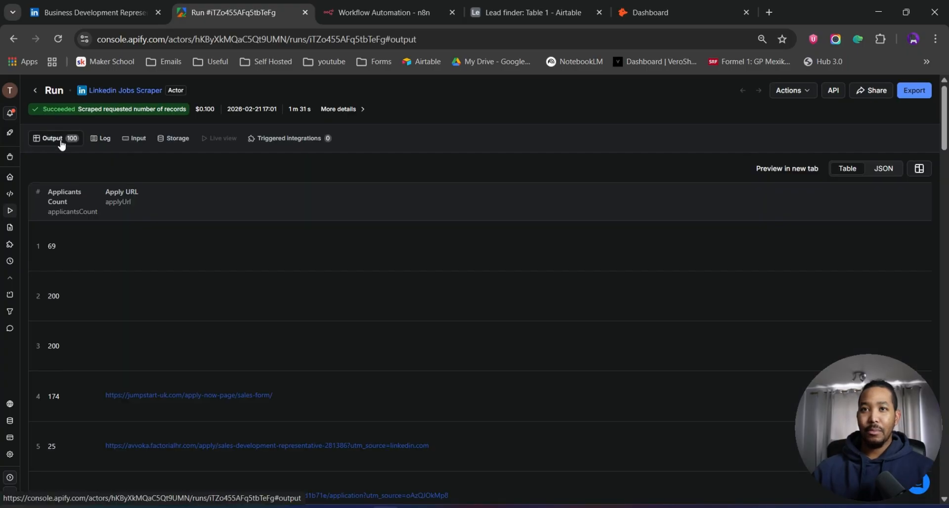
scroll(228, 316, "down", 2)
scroll(275, 344, "down", 7)
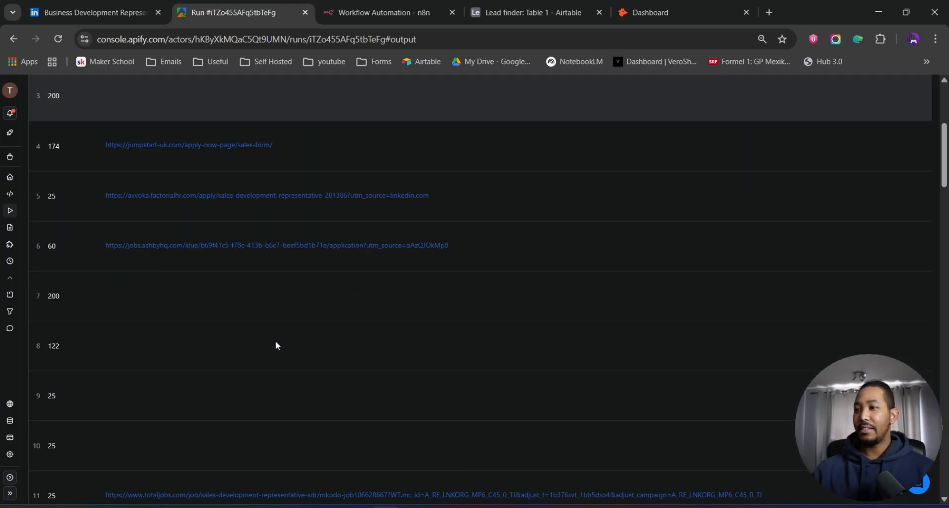
scroll(326, 376, "right", 10)
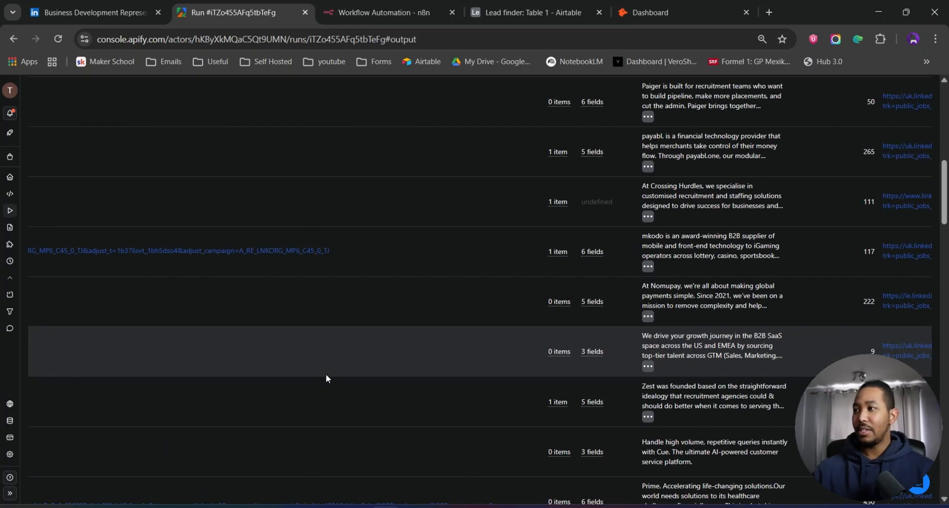
scroll(351, 370, "up", 2)
scroll(351, 369, "up", 8)
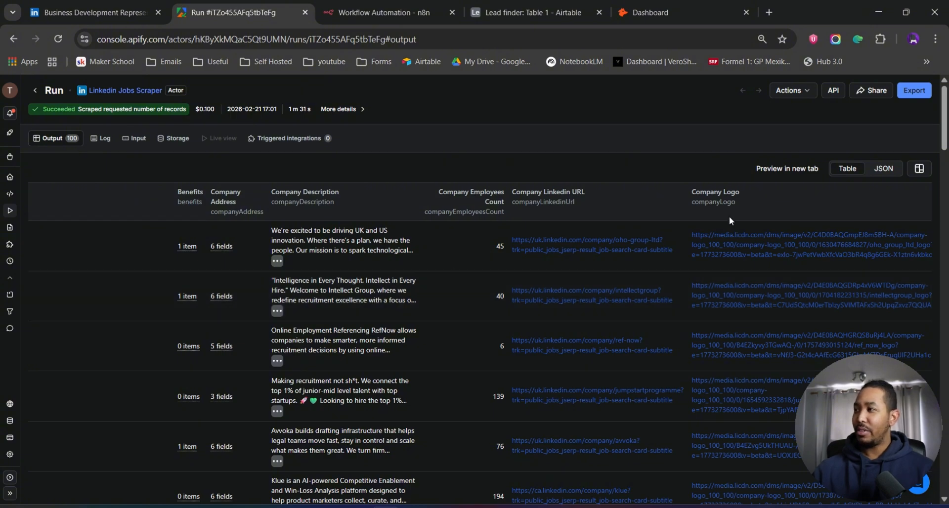
- Export the run's dataset in CSV format and download it
left_click(915, 90)
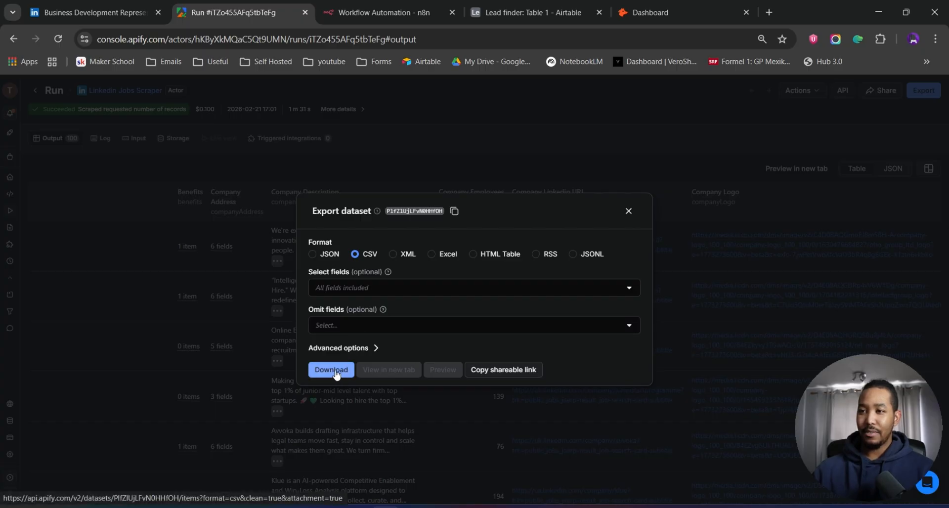
left_click(443, 110)
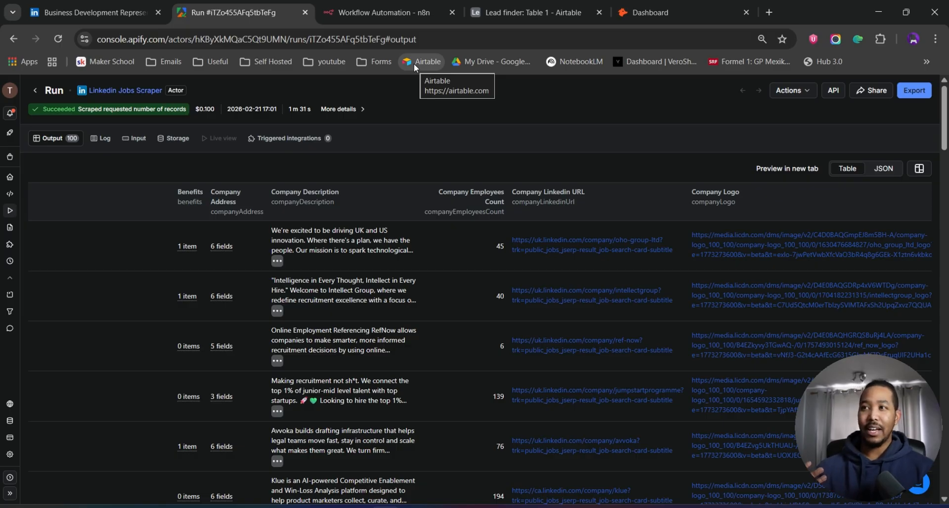
- Open the Lead finder base's Leads interface
left_click(392, 16)
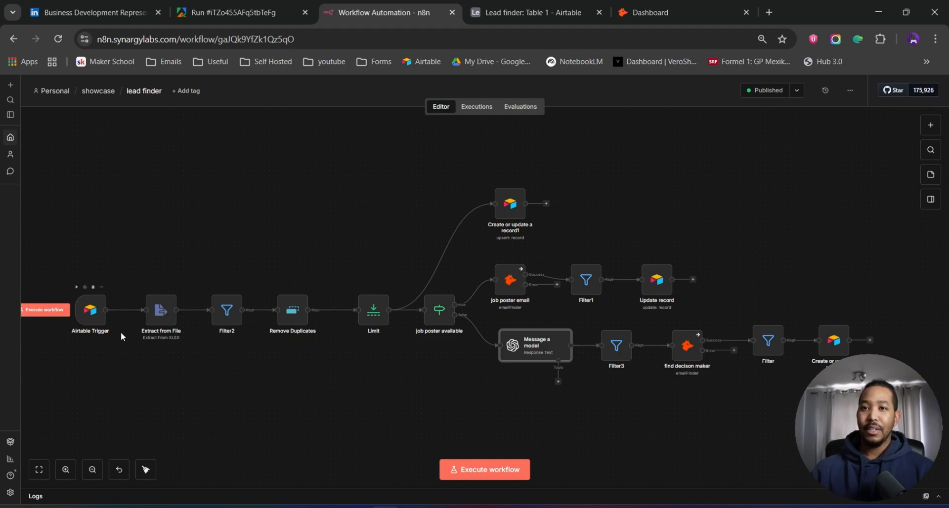
left_click(535, 17)
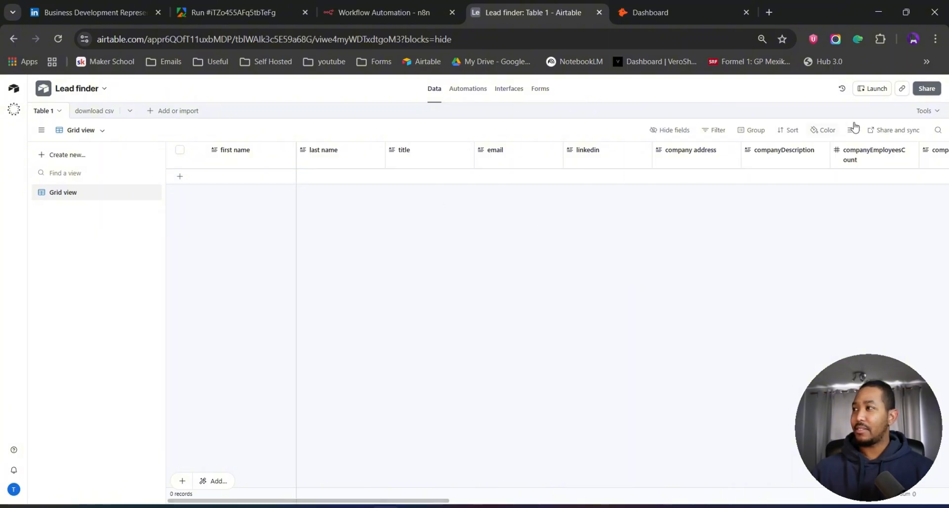
left_click(878, 93)
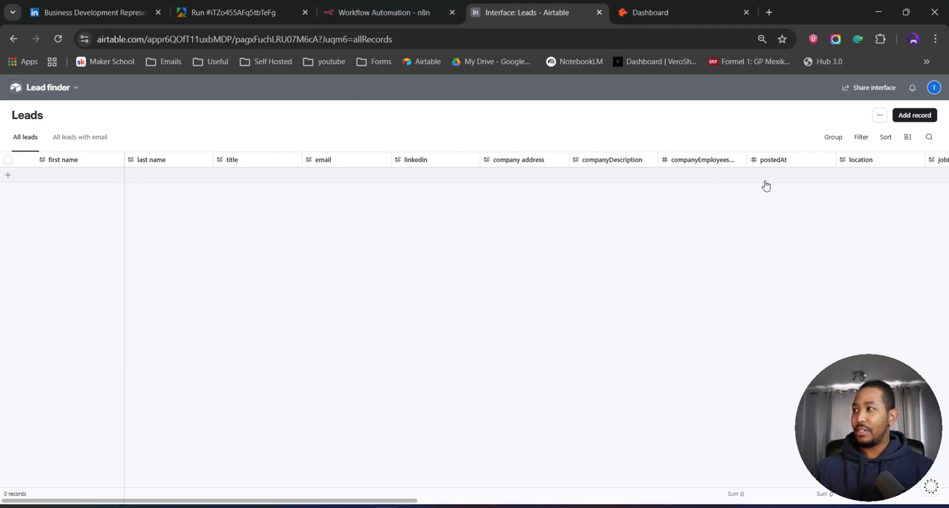
- Start adding a new record and set its Limit to 20
left_click(915, 117)
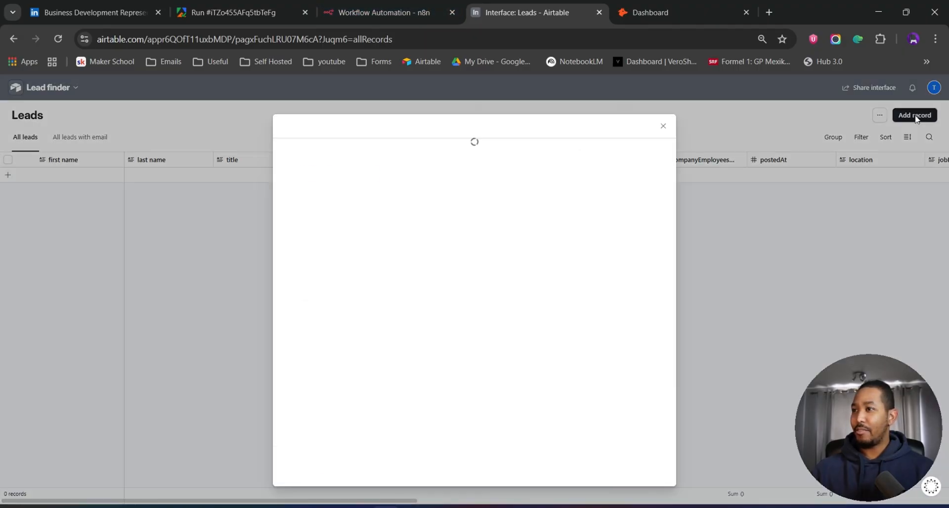
left_click(341, 240)
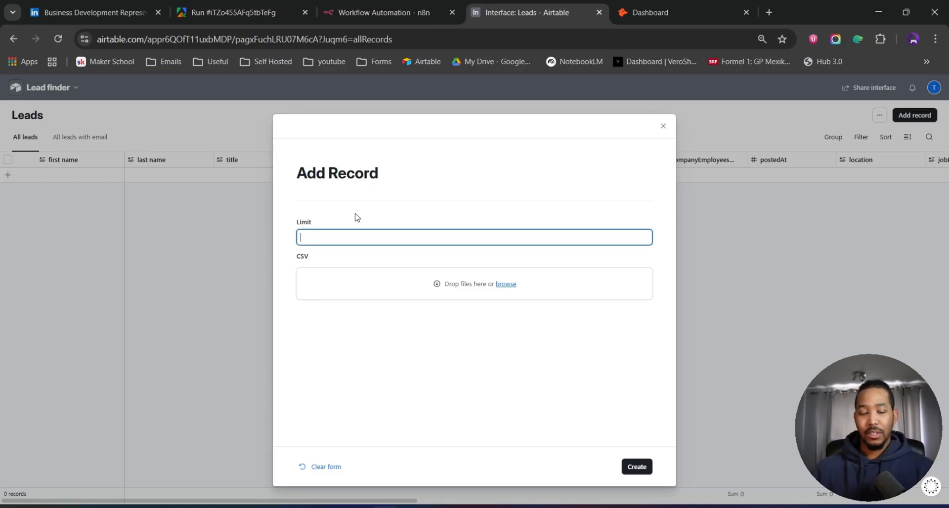
type("20")
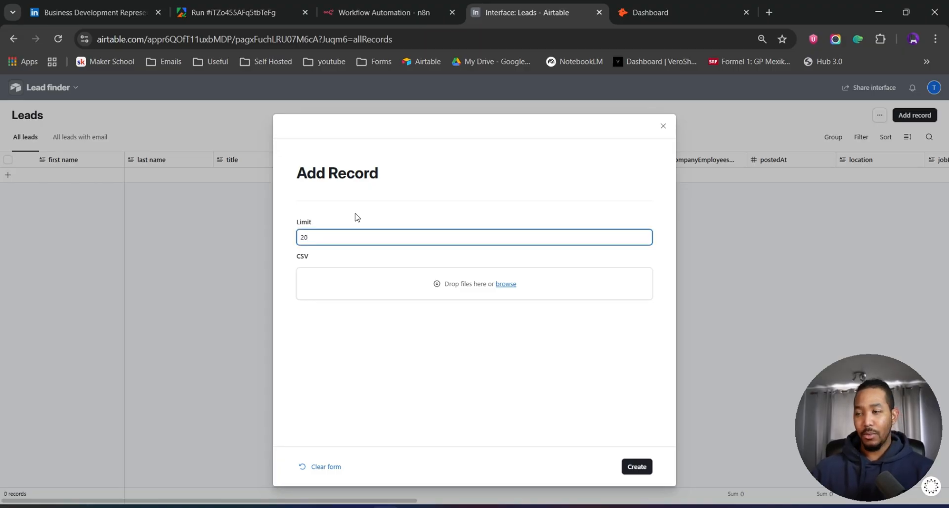
- Attach the downloaded apify100.csv file to the record's CSV field
left_click(508, 289)
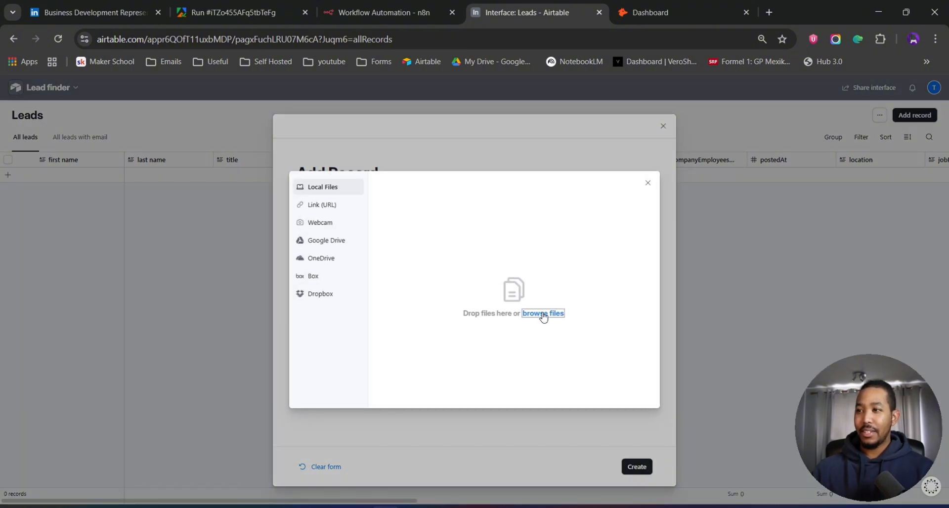
left_click(544, 315)
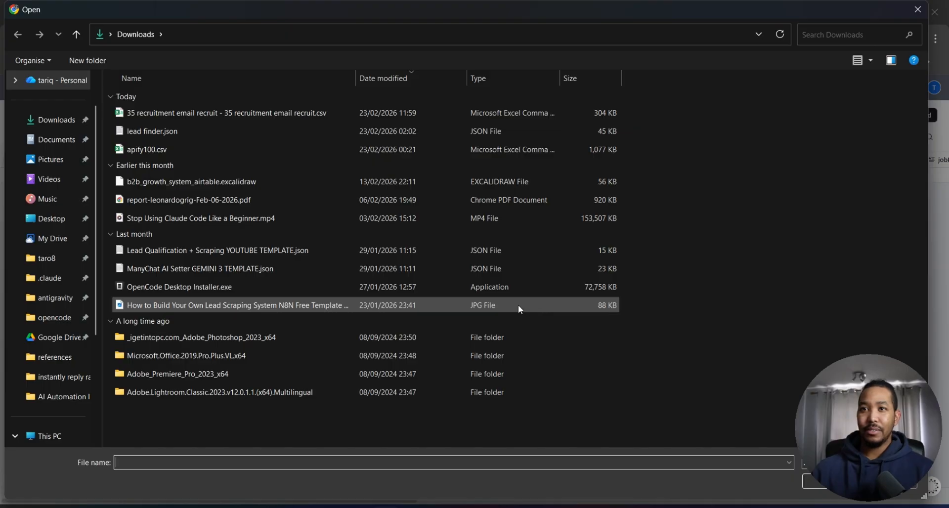
double_click(176, 149)
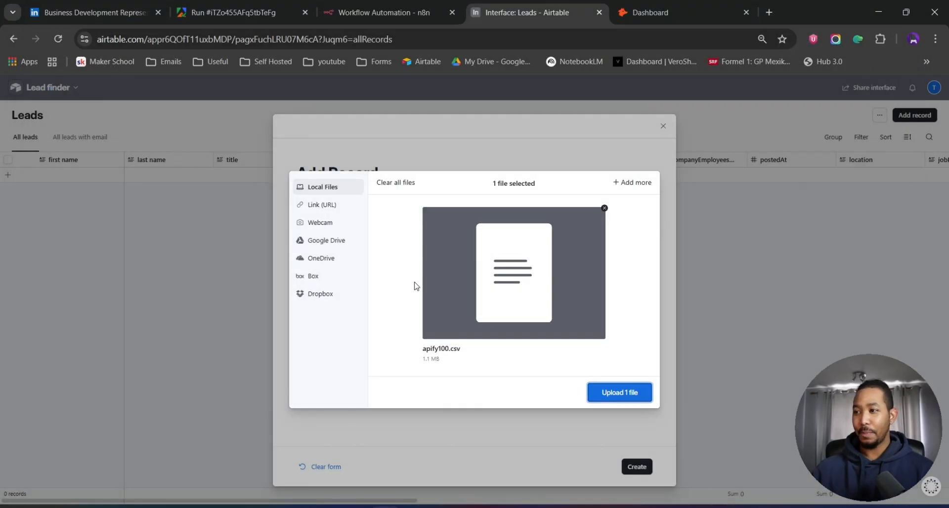
left_click(637, 398)
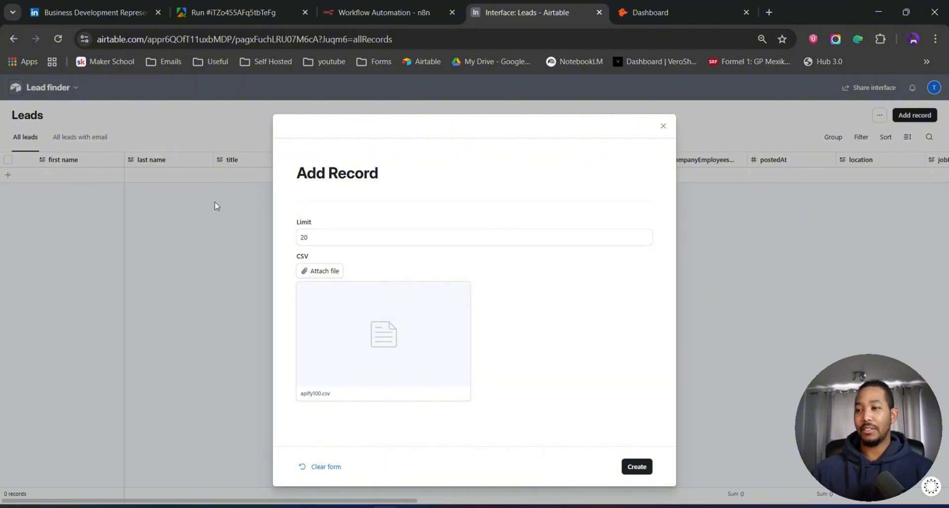
- Create the record and review the imported lead columns in the Leads table
mouse_move(454, 310)
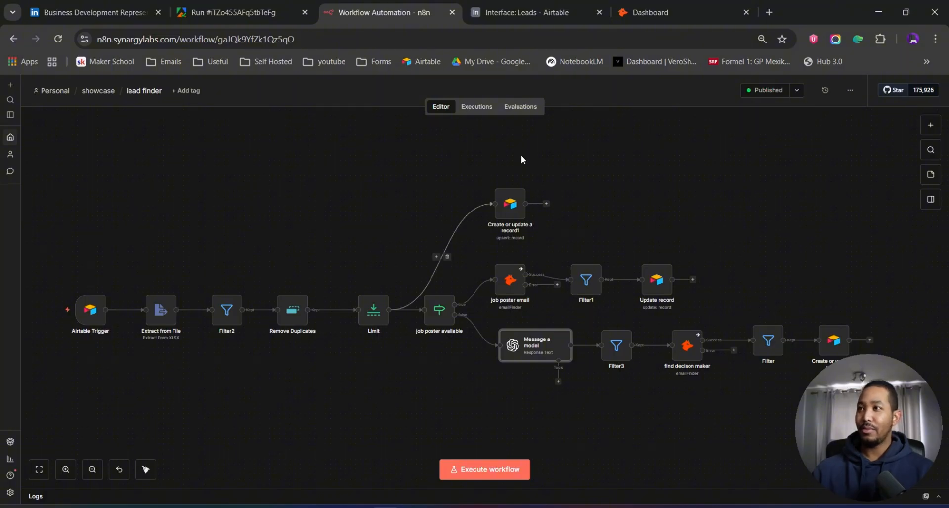
left_click(545, 15)
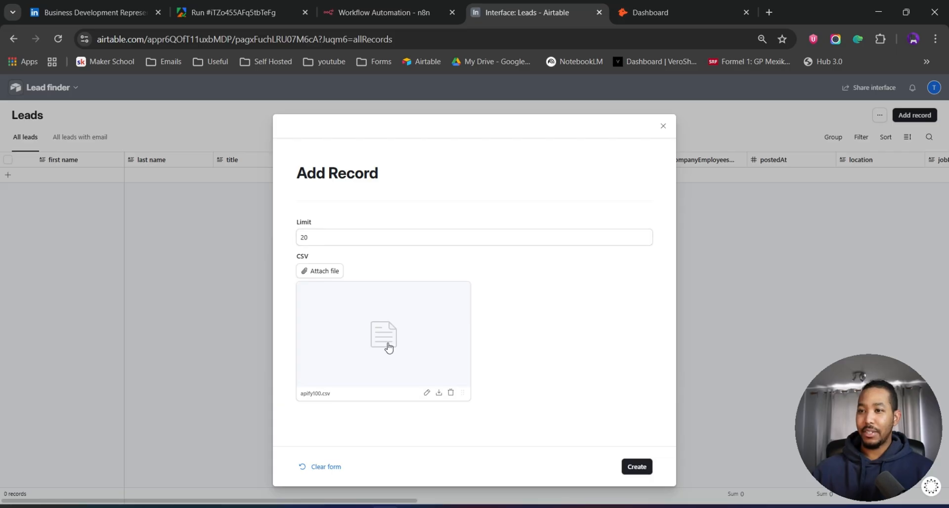
left_click(638, 468)
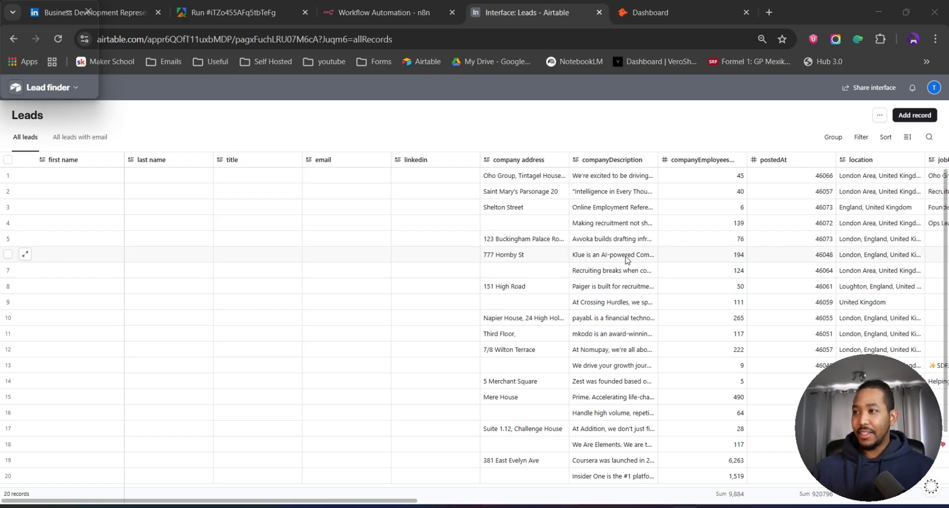
scroll(626, 260, "right", 10)
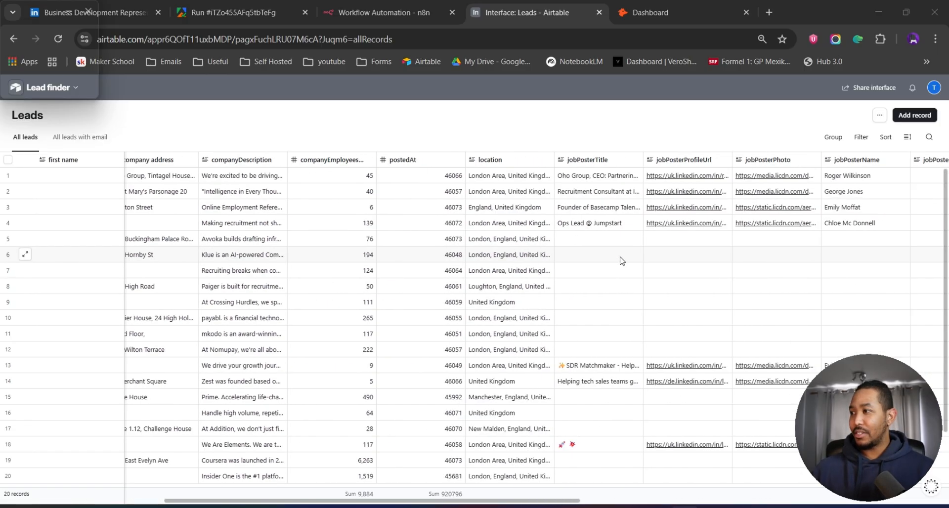
scroll(622, 260, "right", 4)
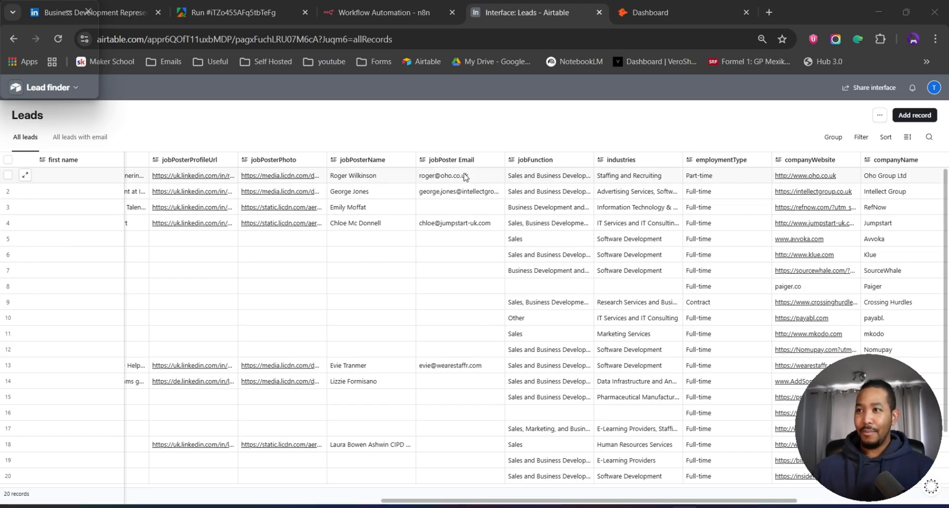
- Scroll through the Leads table to examine the enriched contact fields and job poster columns for each lead
scroll(467, 271, "down", 2)
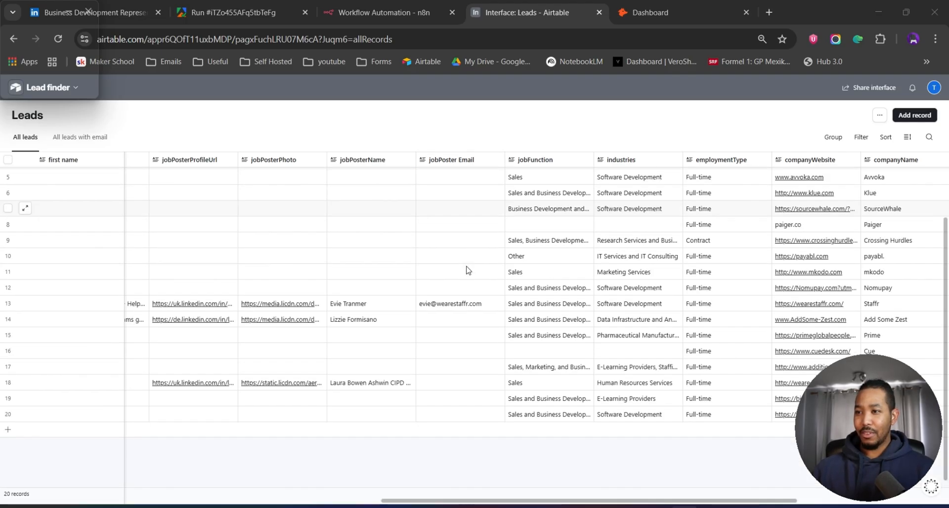
scroll(468, 269, "up", 2)
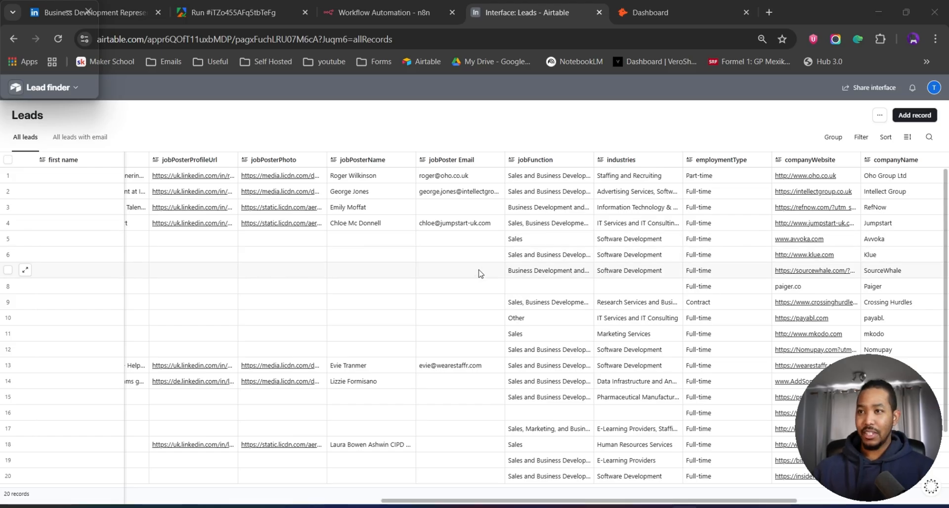
scroll(477, 272, "left", 10)
scroll(478, 278, "left", 5)
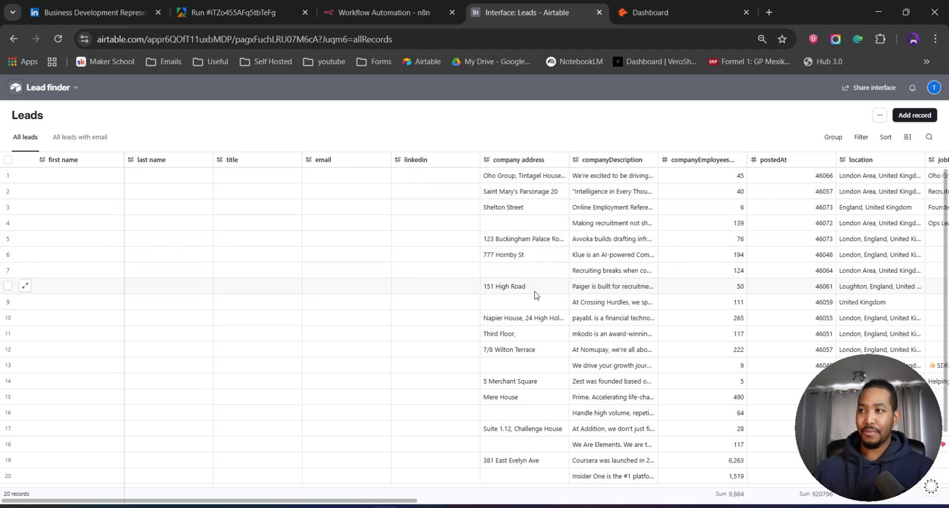
scroll(538, 304, "right", 8)
scroll(541, 316, "right", 5)
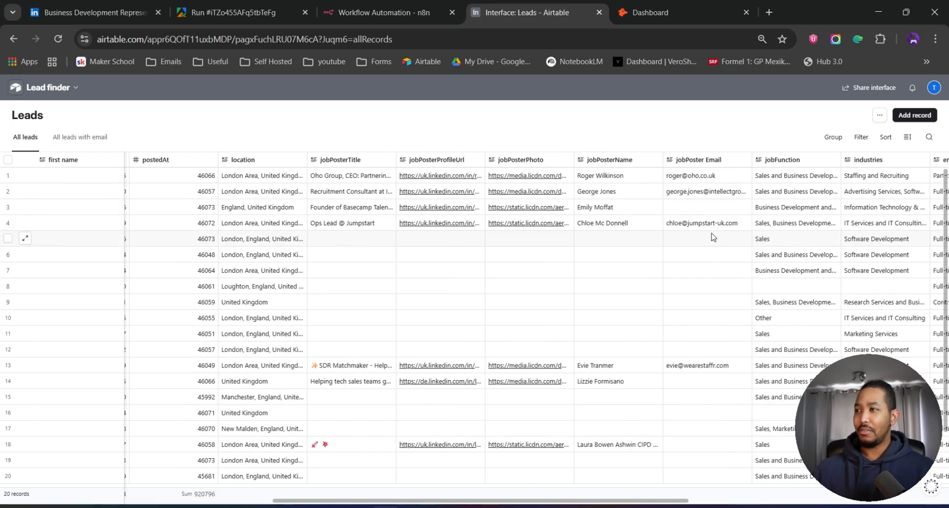
scroll(637, 253, "left", 9)
scroll(625, 256, "left", 4)
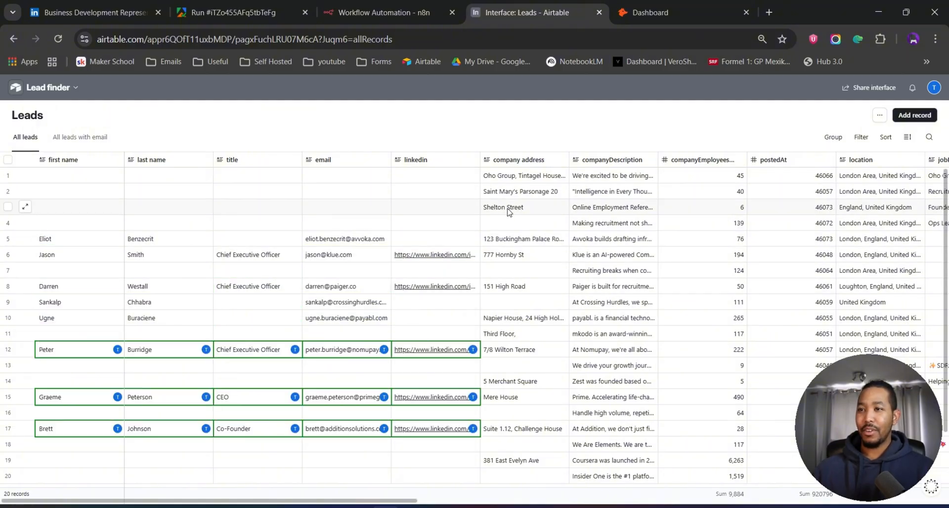
scroll(631, 220, "right", 3)
scroll(741, 217, "right", 5)
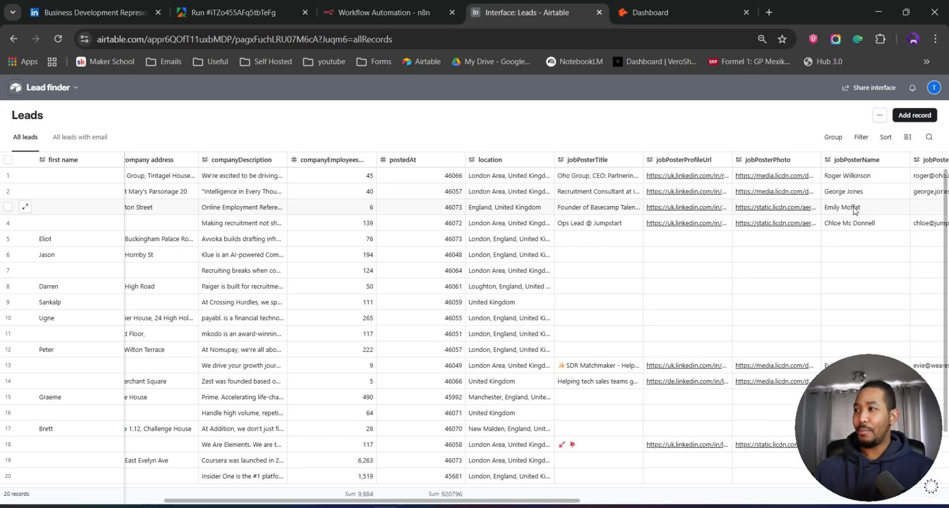
scroll(870, 222, "right", 2)
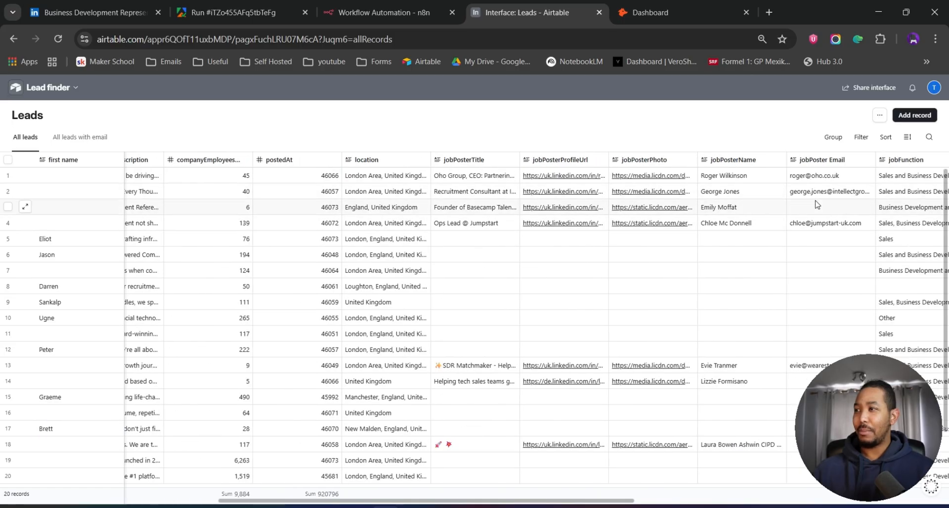
scroll(816, 218, "left", 8)
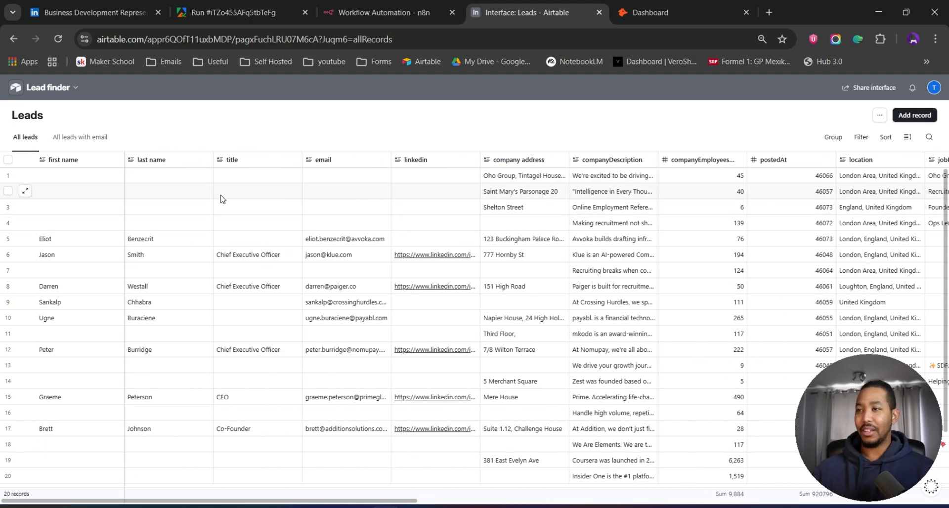
scroll(846, 203, "right", 4)
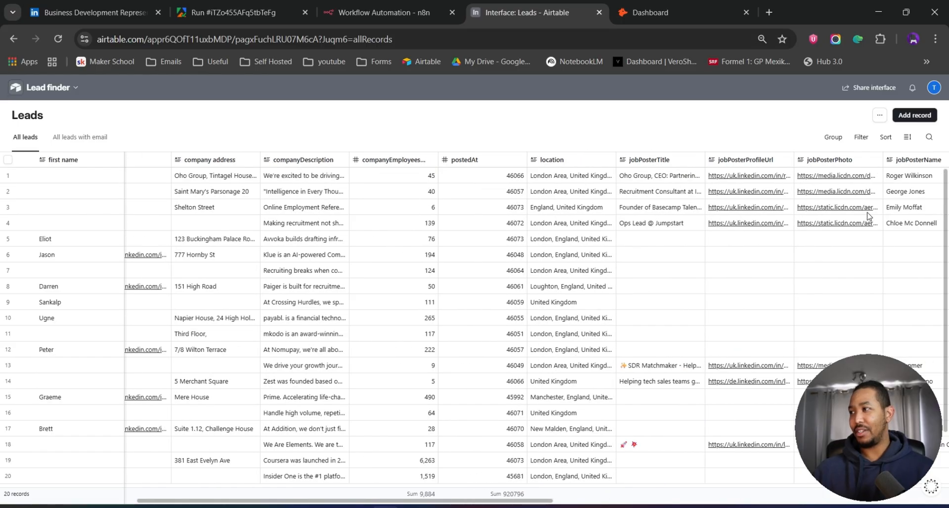
scroll(832, 216, "left", 2)
scroll(832, 216, "left", 2)
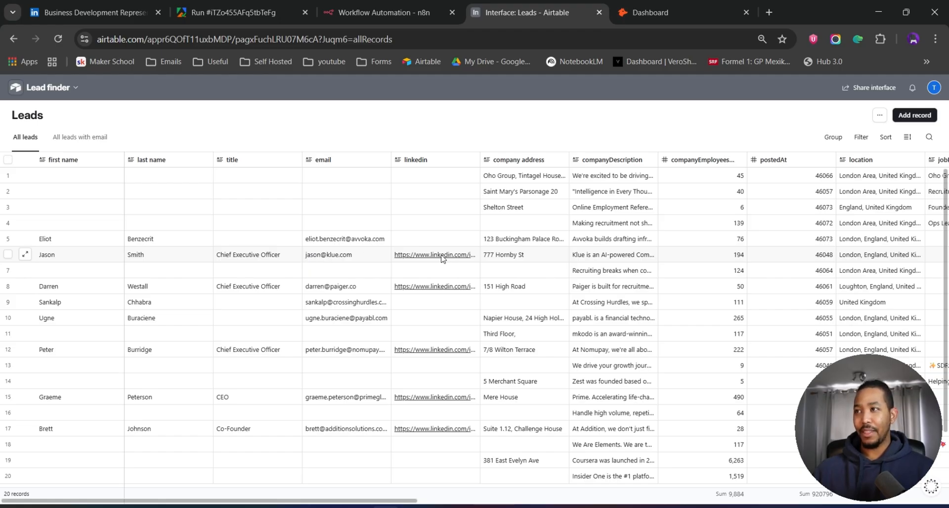
scroll(535, 261, "right", 5)
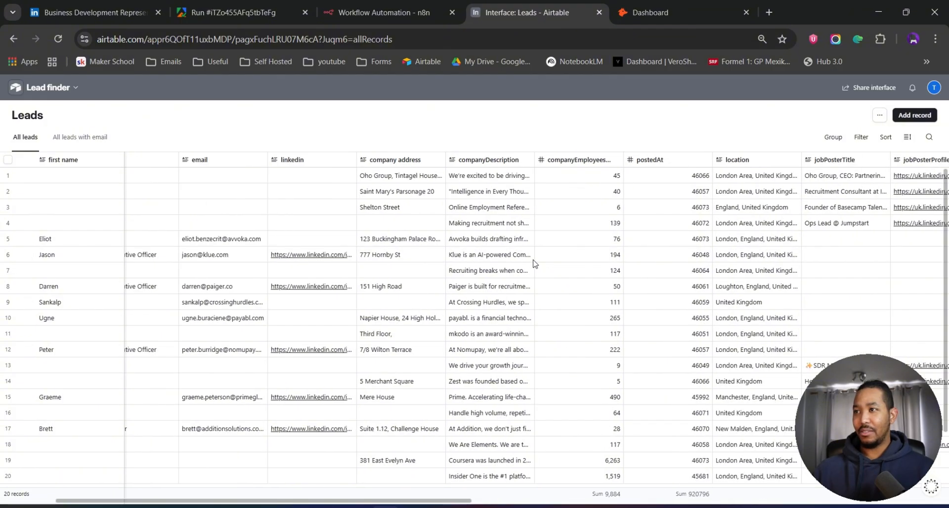
scroll(534, 263, "right", 10)
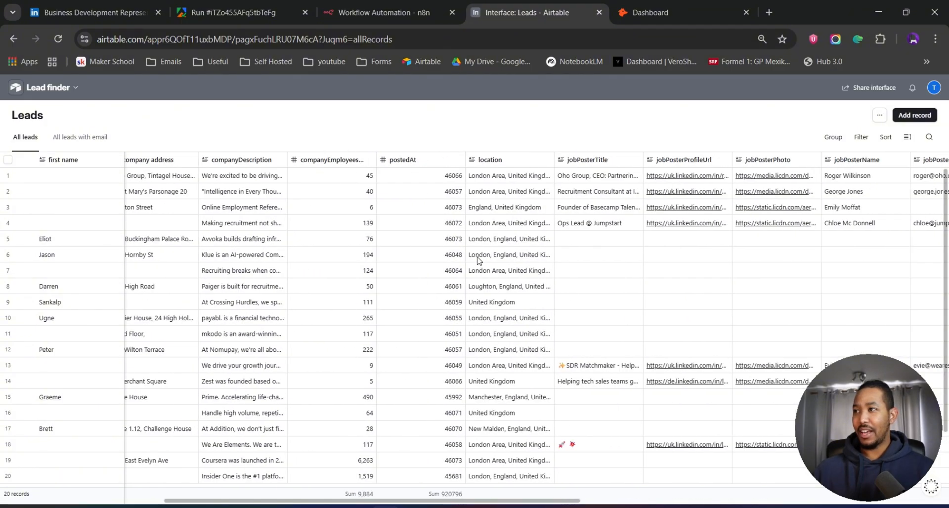
scroll(479, 260, "right", 17)
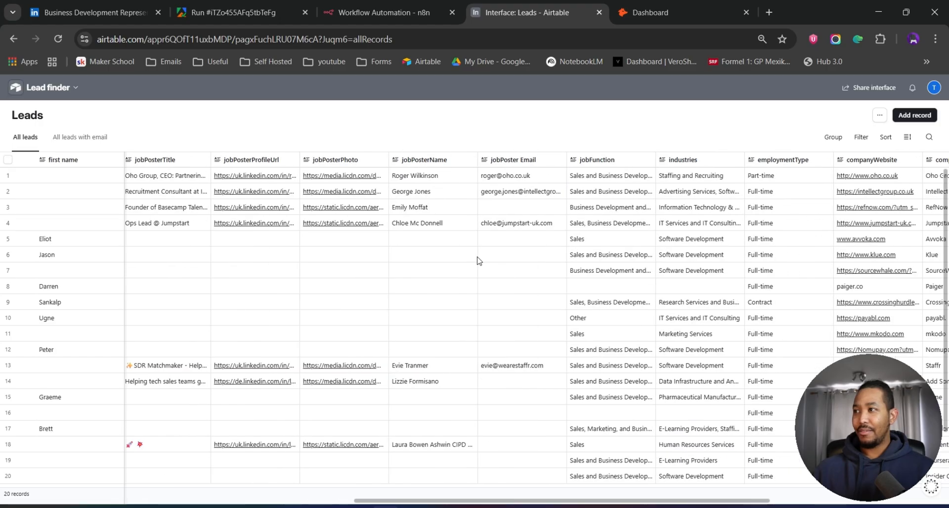
scroll(479, 260, "right", 3)
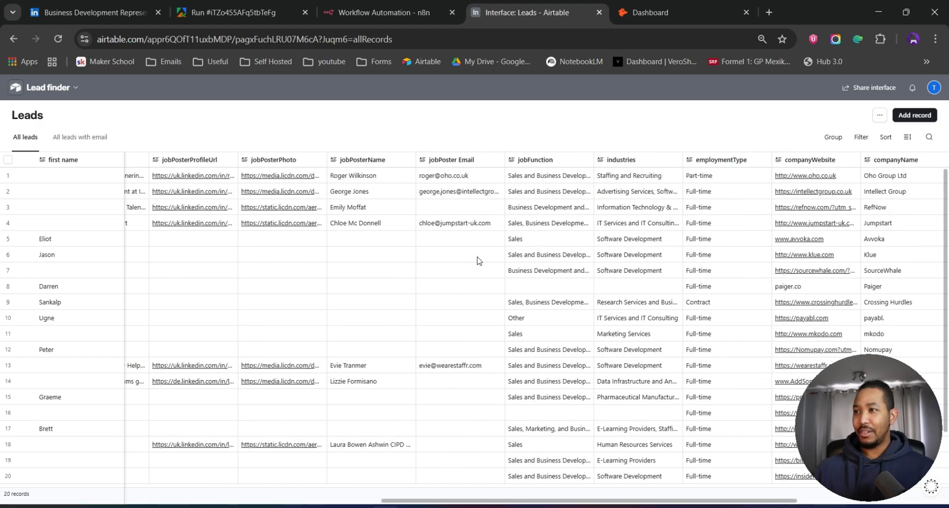
- Open the Klue record's link to its LinkedIn job post, then close the job listing tab
left_click(546, 258)
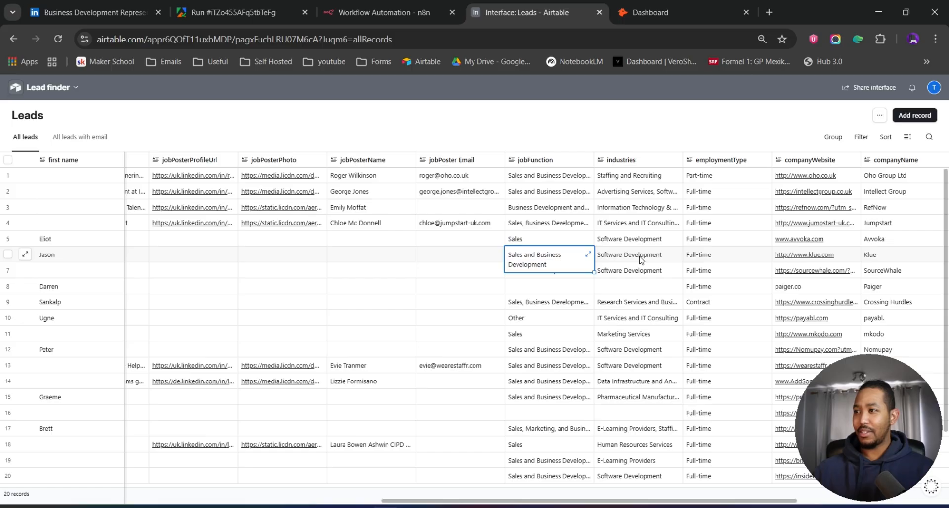
scroll(692, 267, "right", 6)
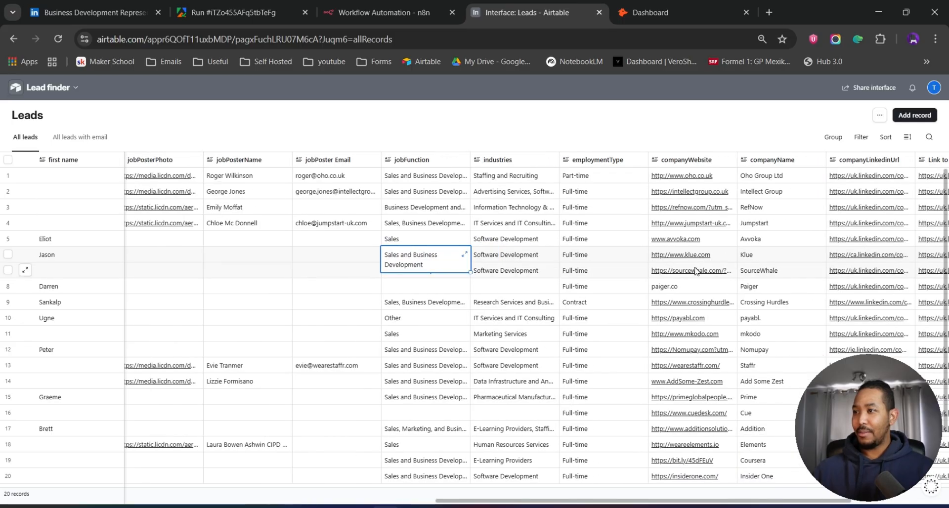
scroll(695, 270, "right", 1)
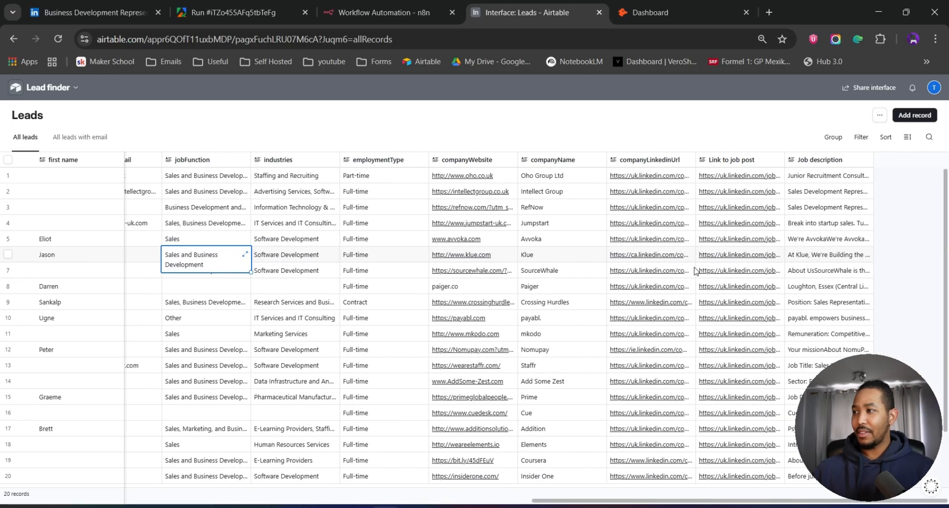
left_click(732, 261)
left_click(732, 260)
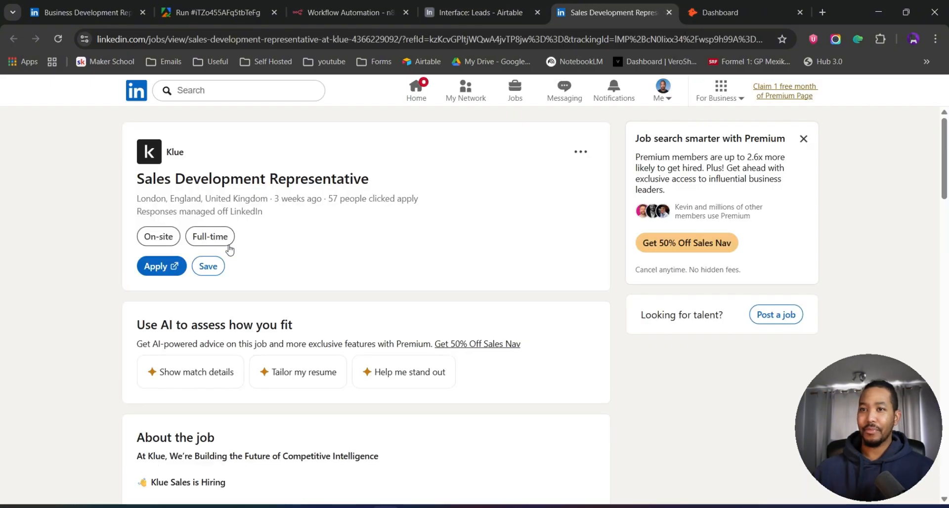
left_click(669, 12)
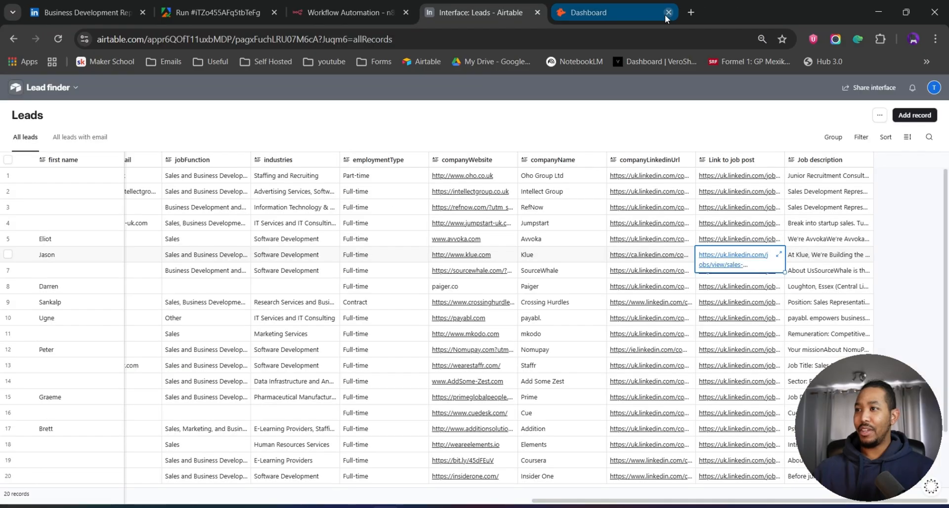
- Expand the Klue record's job description and read through its full text
left_click(829, 260)
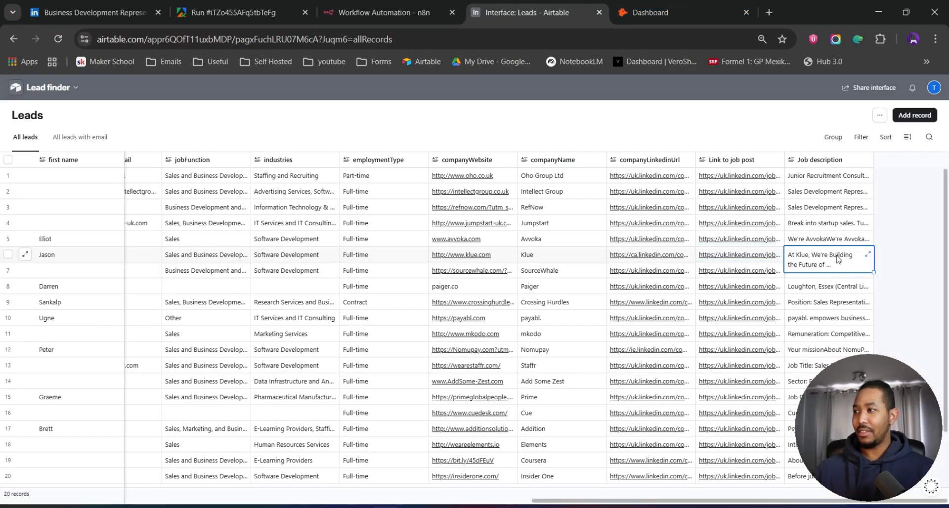
left_click(868, 254)
scroll(677, 332, "down", 10)
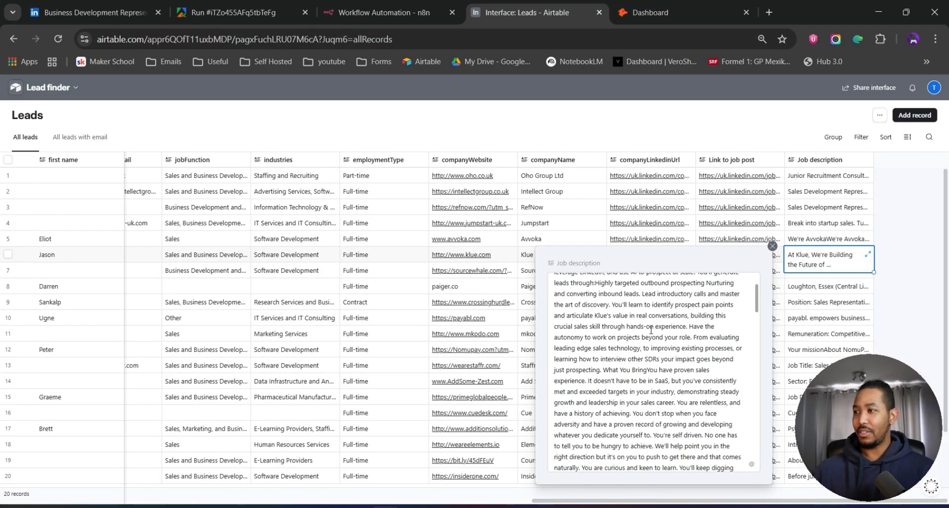
scroll(651, 331, "down", 5)
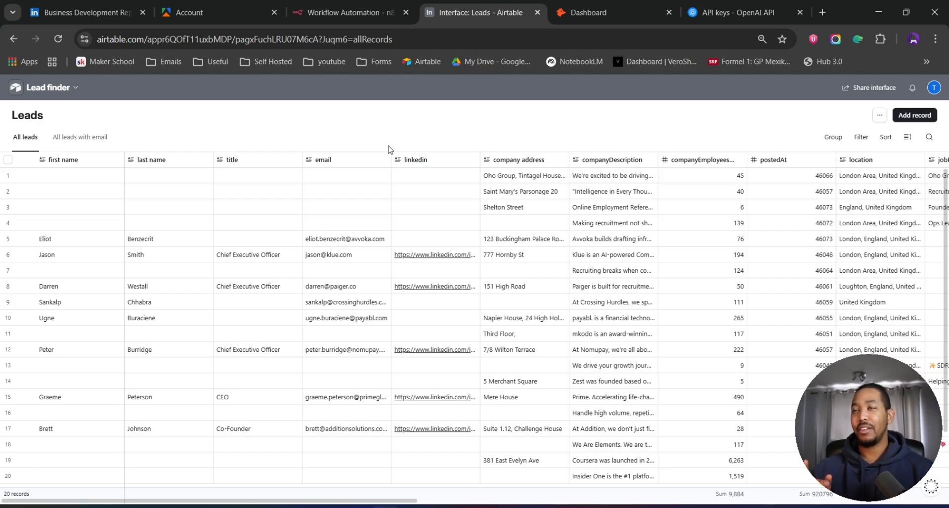
- Switch to the empty n8n lead finder workflow and import the lead finder.json file into it
left_click(345, 16)
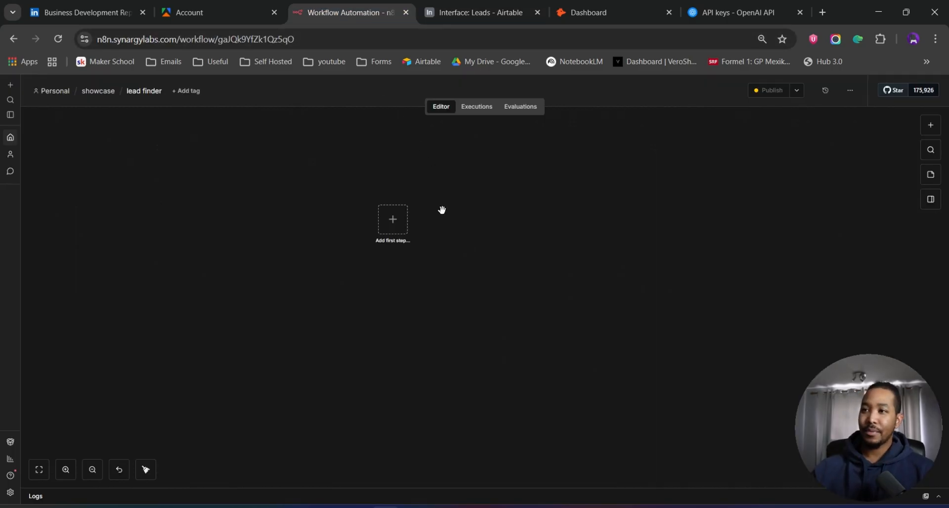
left_click_drag(438, 207, 487, 257)
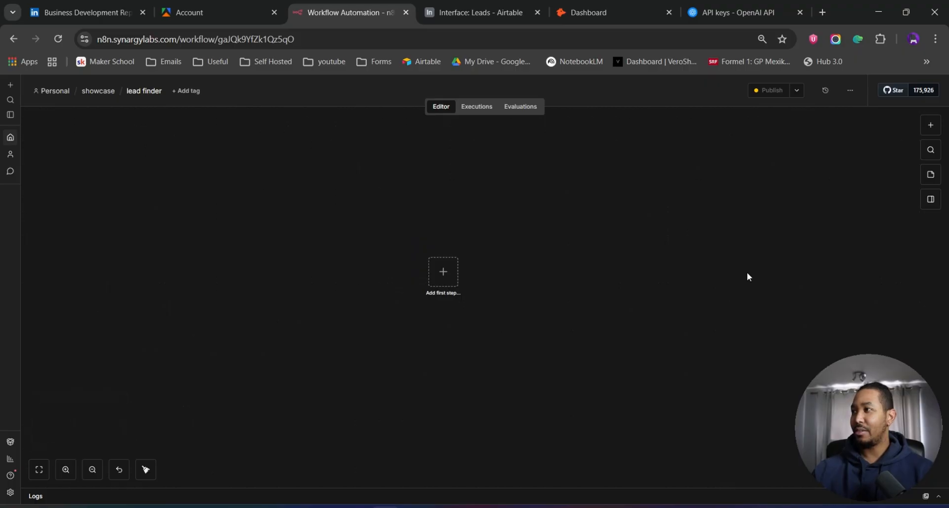
left_click(851, 91)
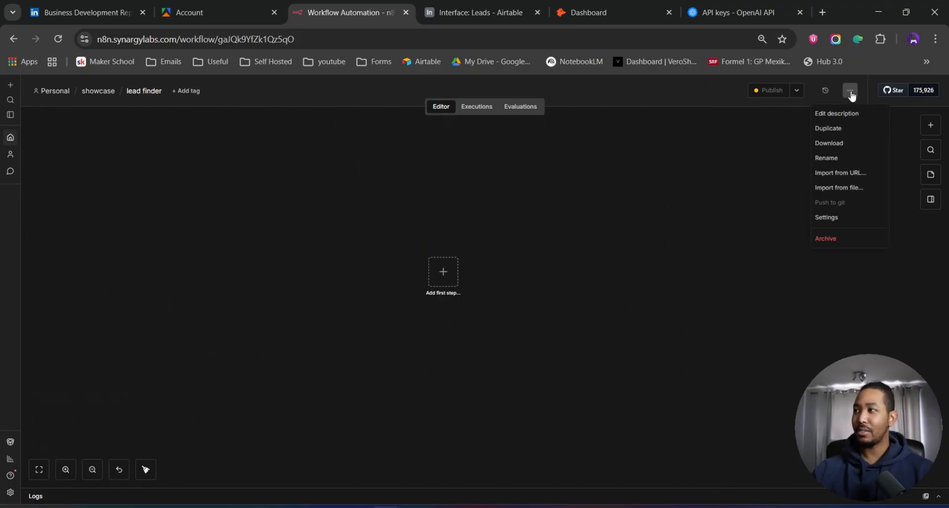
left_click(850, 188)
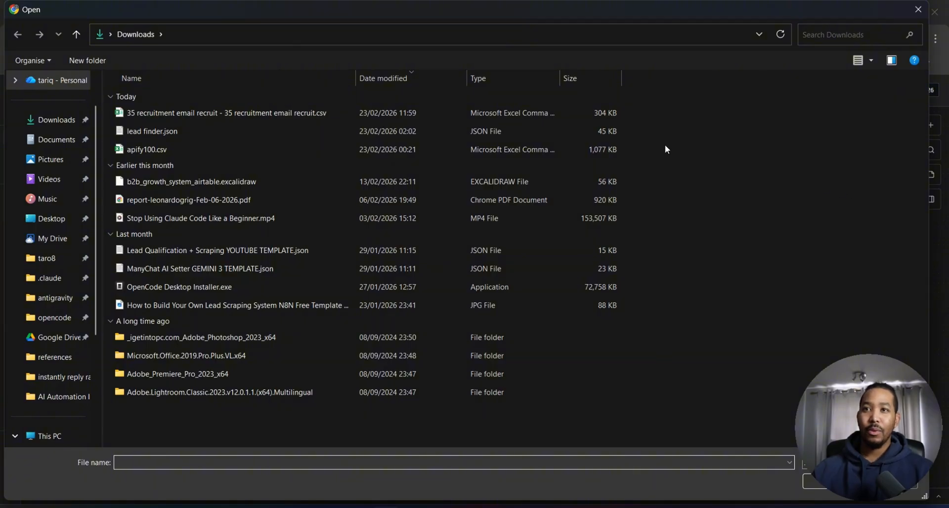
double_click(202, 131)
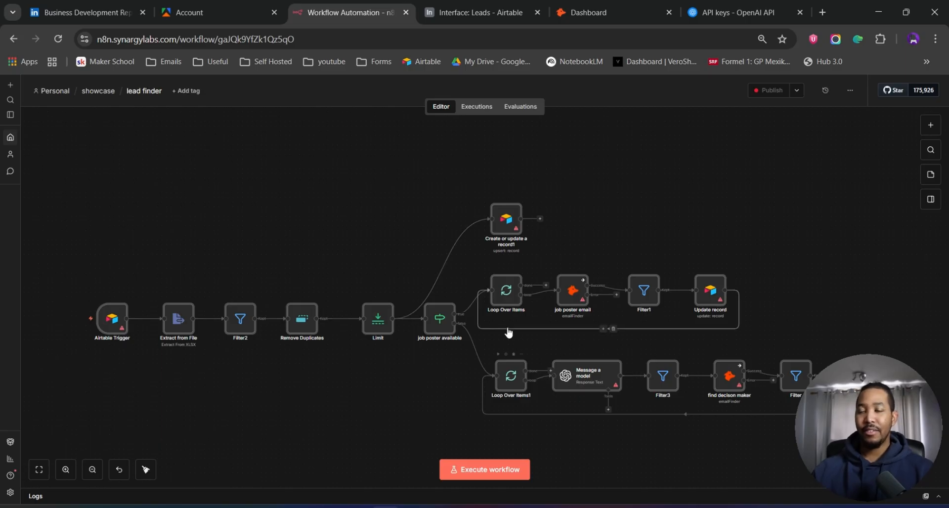
- Open the Message a model node and check the OpenAI API keys page in the other tab
mouse_move(121, 334)
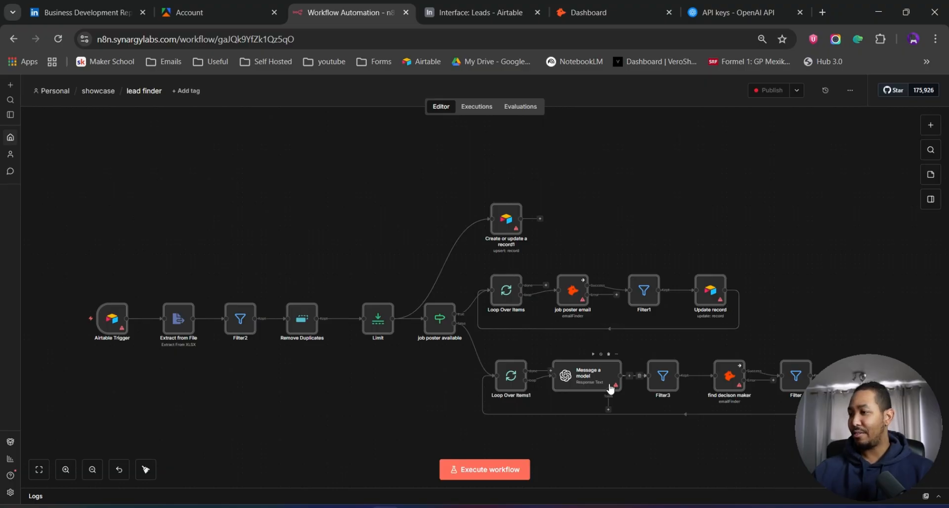
double_click(586, 382)
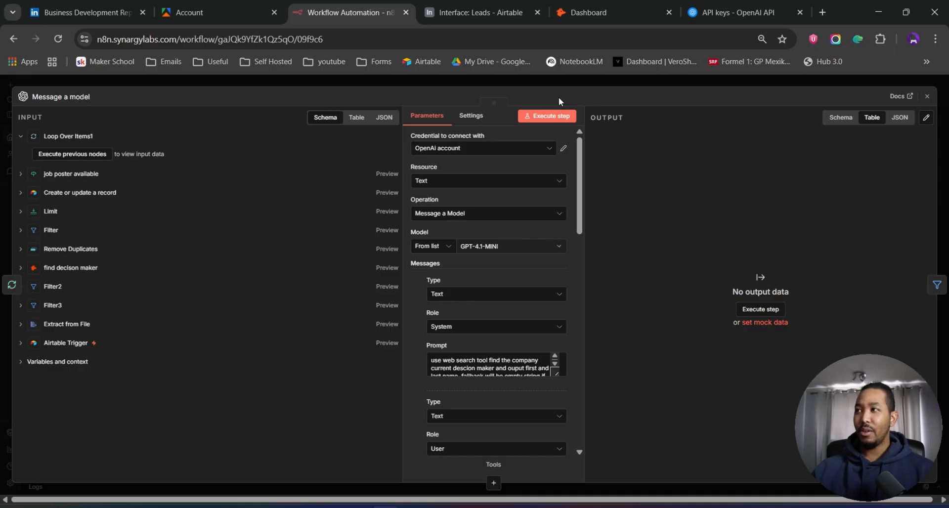
left_click(751, 13)
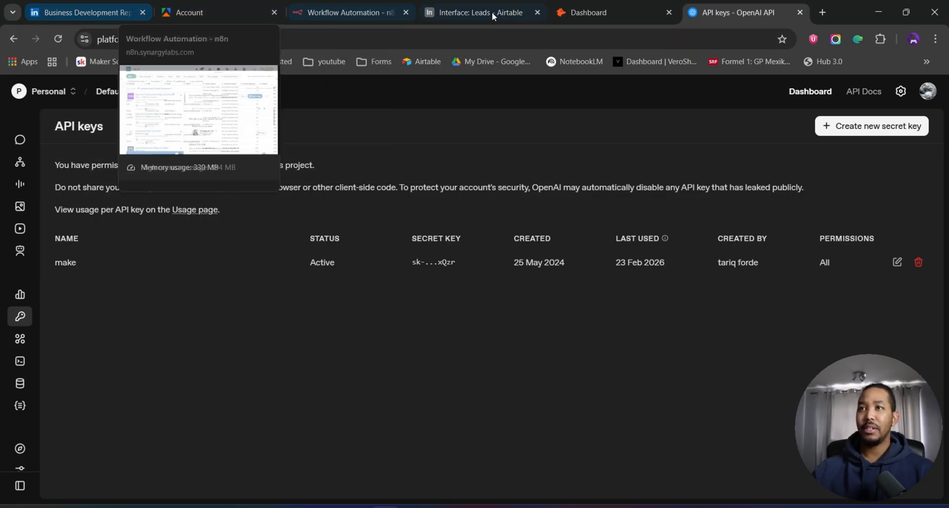
left_click(346, 12)
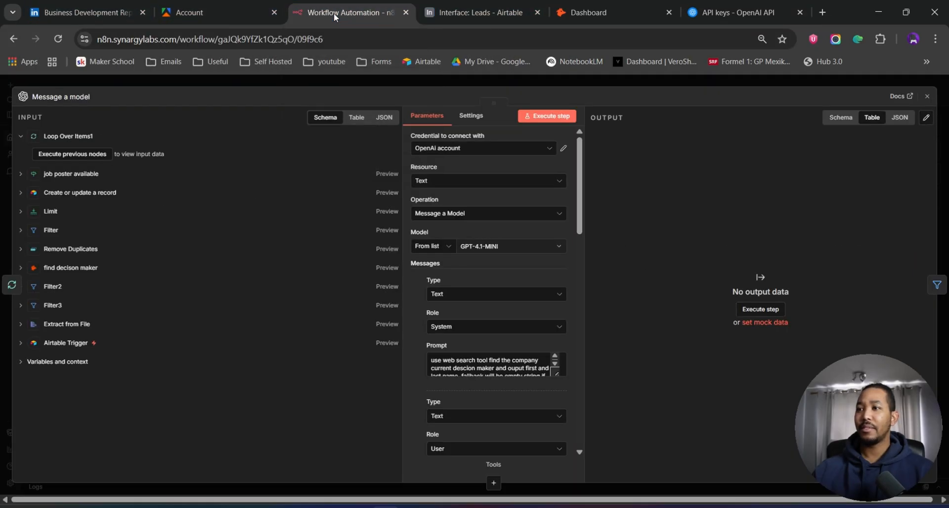
left_click(549, 148)
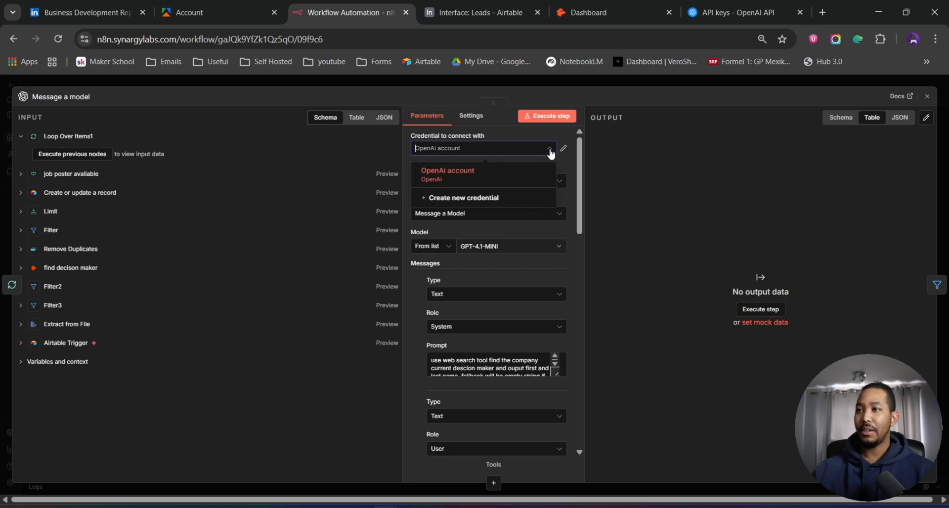
left_click(517, 200)
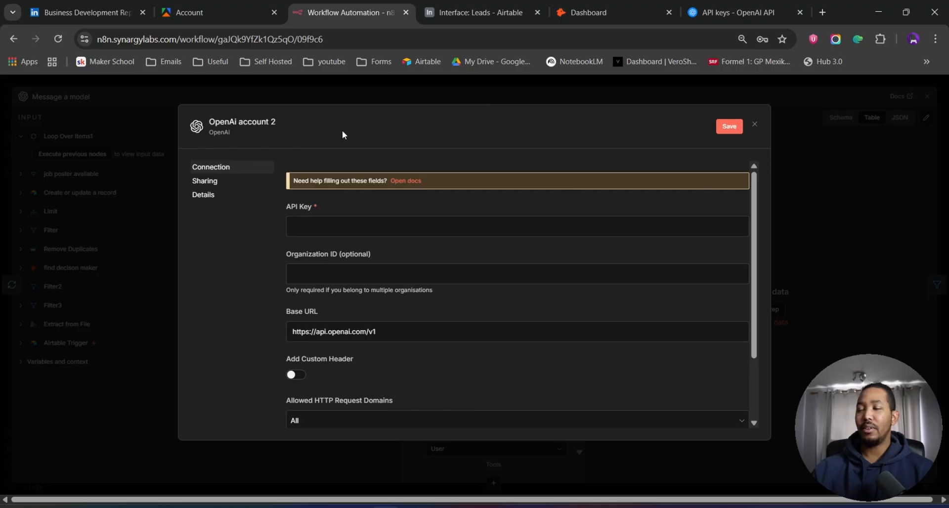
left_click(754, 125)
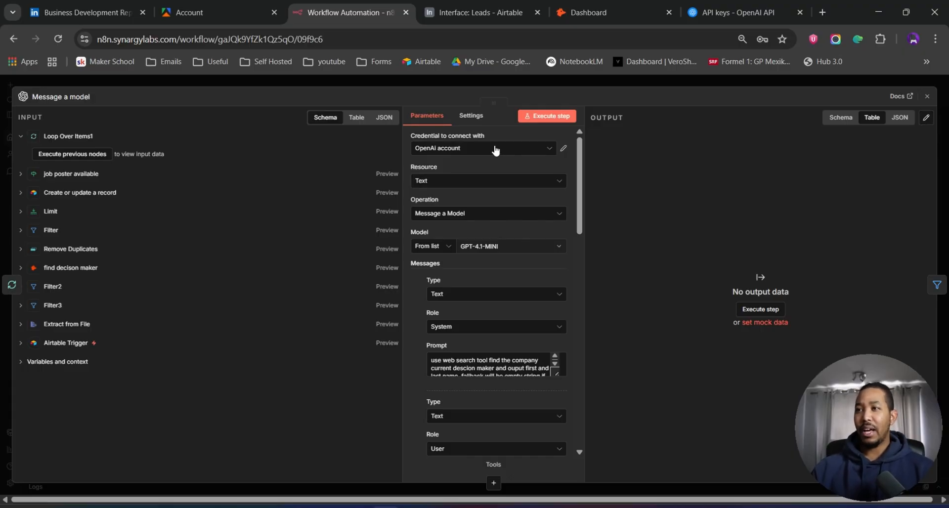
left_click(629, 81)
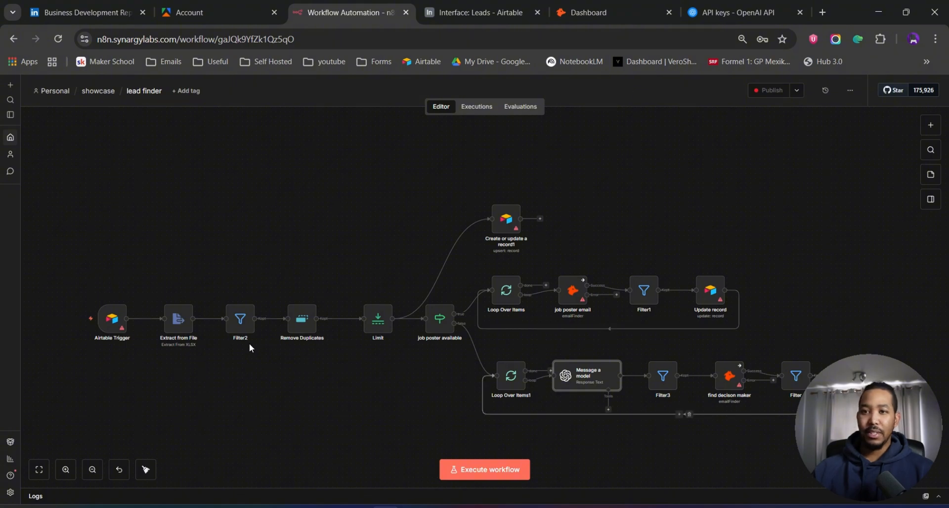
- Open the Airtable account's Builder Hub and go to its personal access tokens page
mouse_move(111, 326)
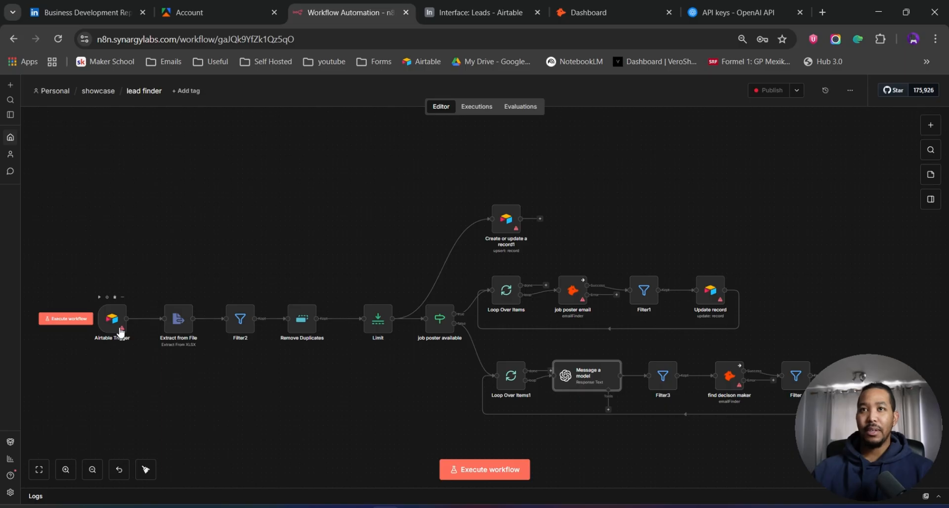
left_click(479, 15)
left_click(15, 87)
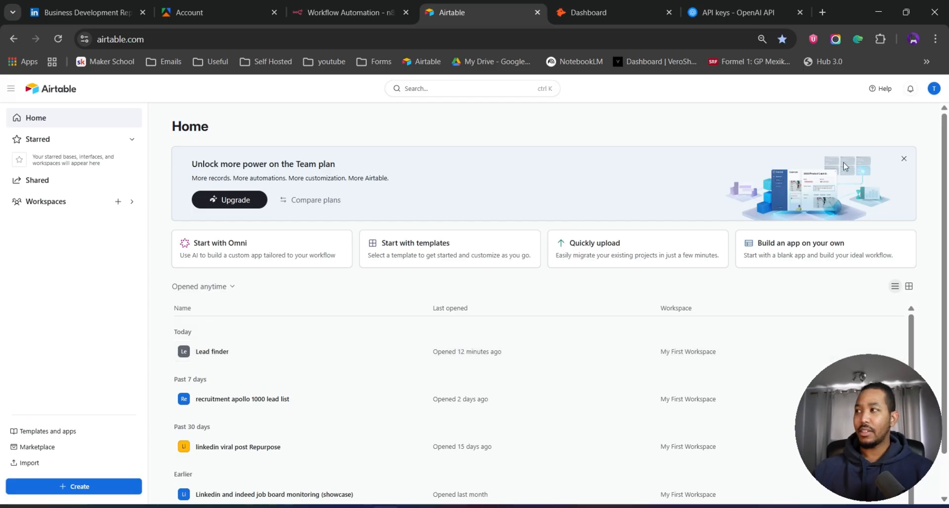
left_click(934, 90)
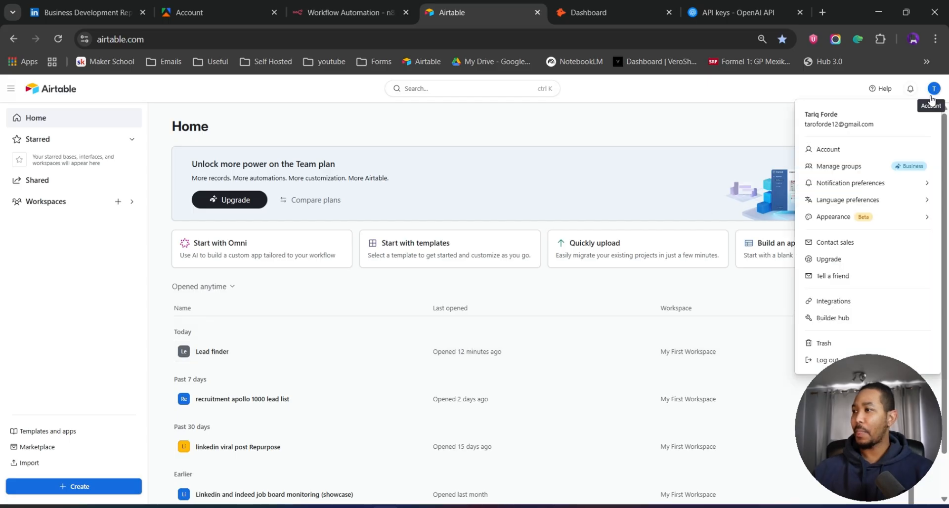
left_click(866, 321)
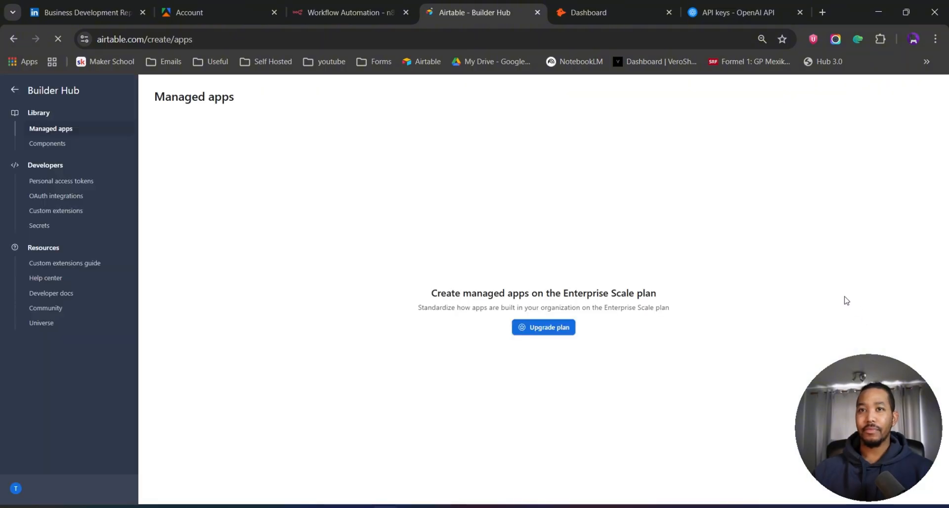
left_click(48, 182)
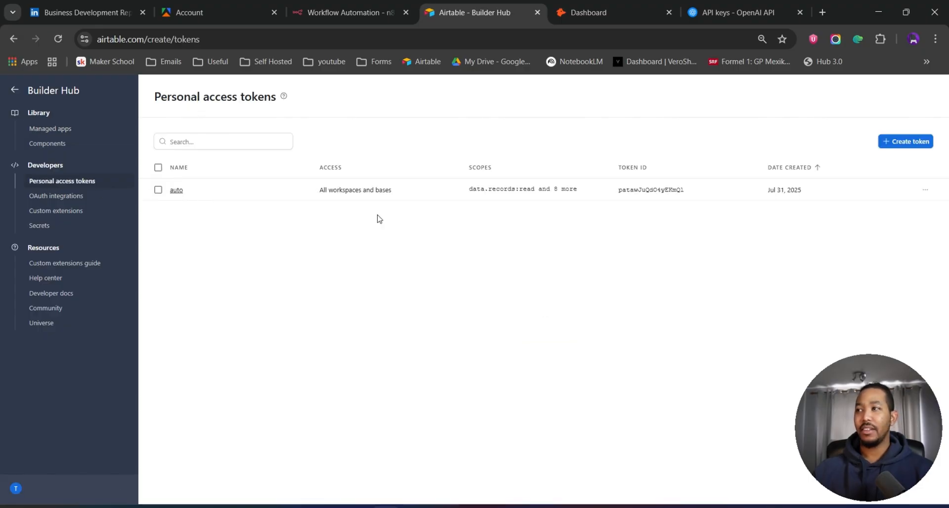
- Start a new personal access token named demo and add the data.records:read and data.records:write scopes
left_click(916, 143)
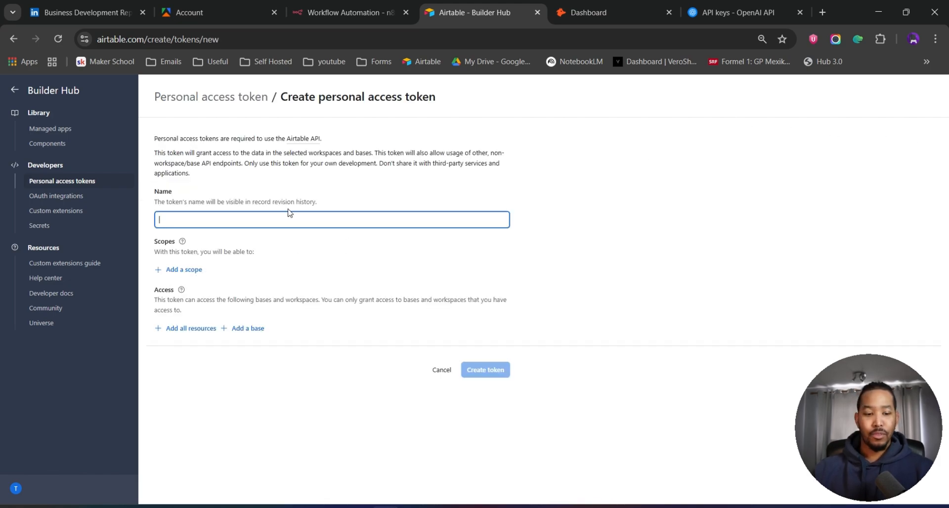
type("demo")
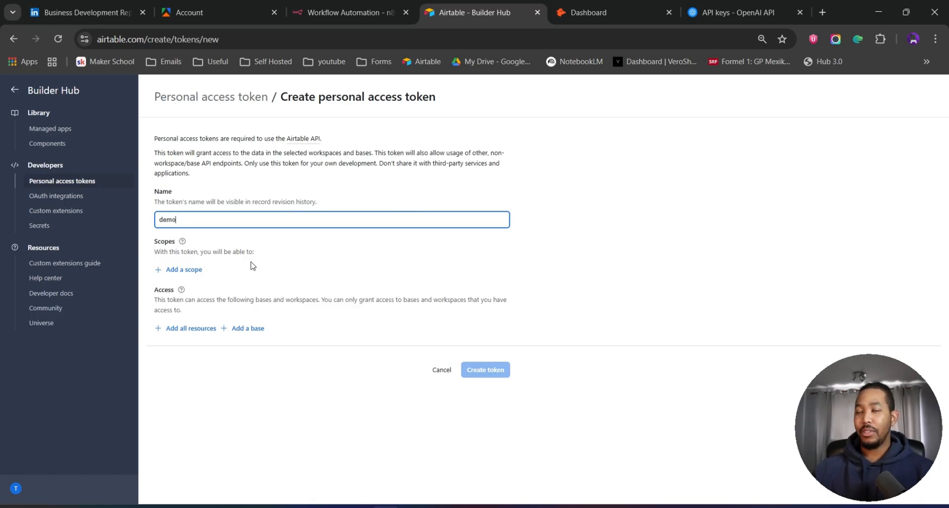
left_click(192, 275)
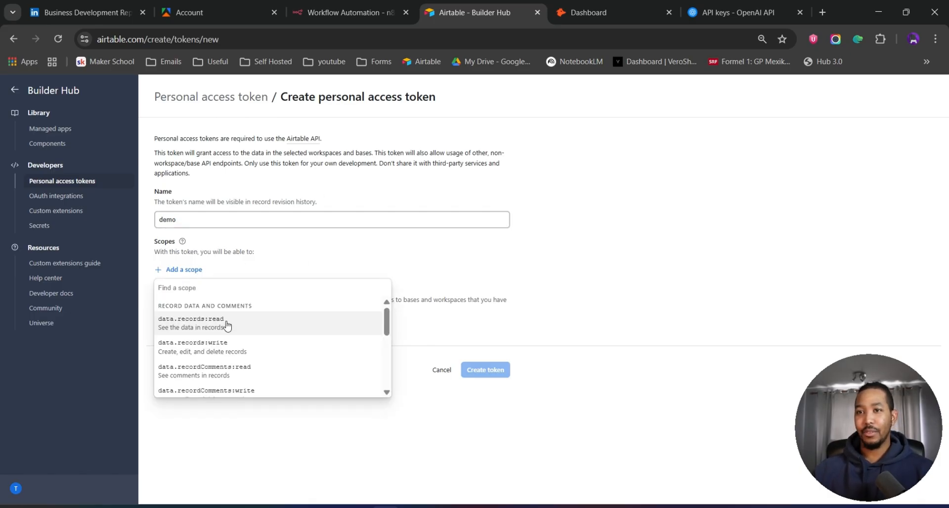
left_click(225, 324)
left_click(194, 293)
left_click(208, 346)
left_click(187, 315)
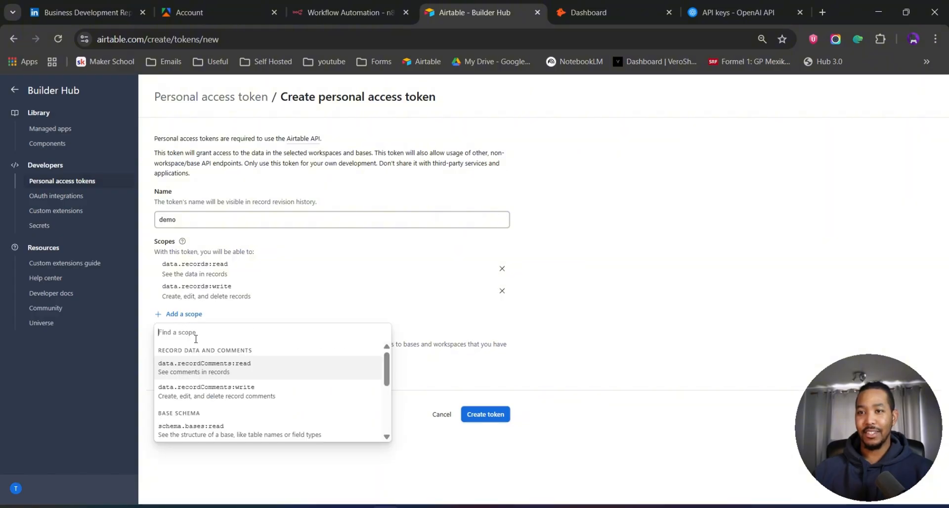
- Add the data.recordComments:read, data.recordComments:write, schema.bases:read and schema.bases:write scopes to the token
left_click(213, 369)
left_click(190, 336)
left_click(222, 395)
left_click(191, 359)
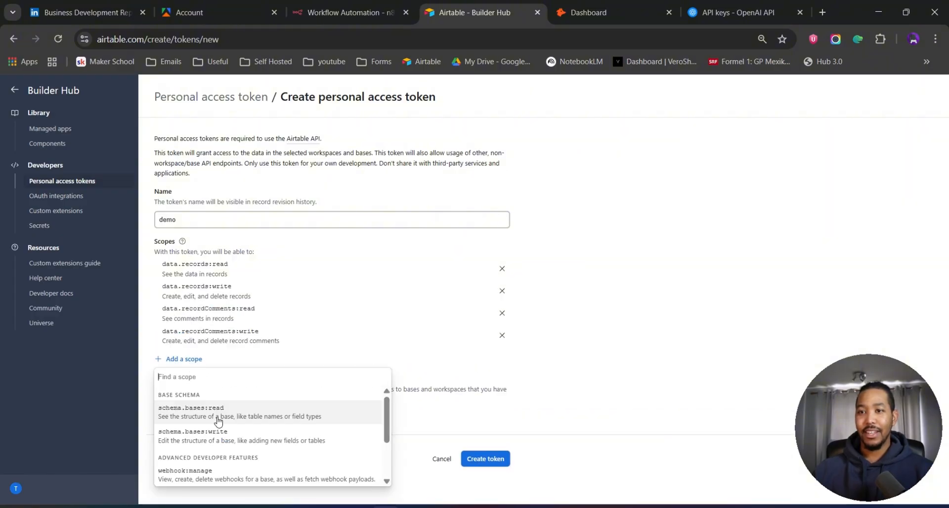
left_click(218, 420)
left_click(191, 382)
scroll(207, 396, "down", 1)
left_click(199, 410)
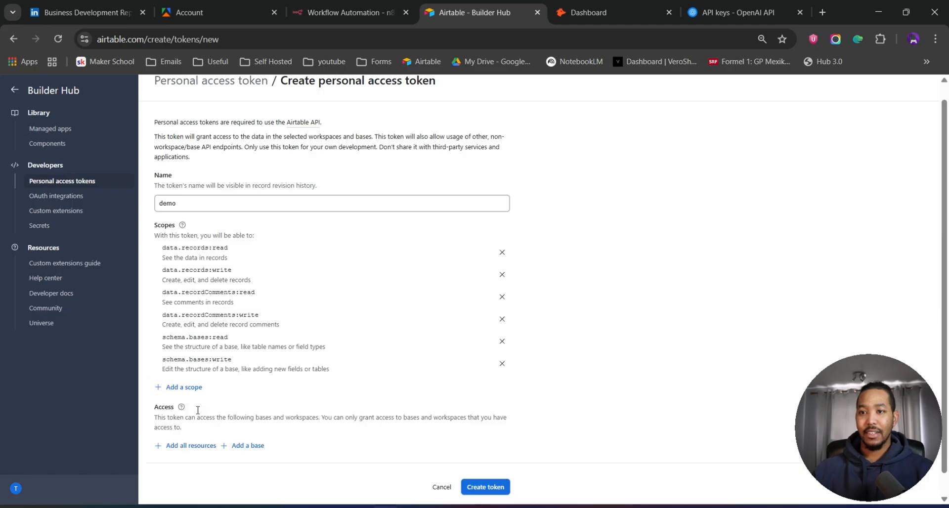
- Add the block:manage, webhook:manage and user.email:read scopes to the token
left_click(185, 388)
scroll(218, 361, "down", 1)
left_click(213, 326)
left_click(198, 409)
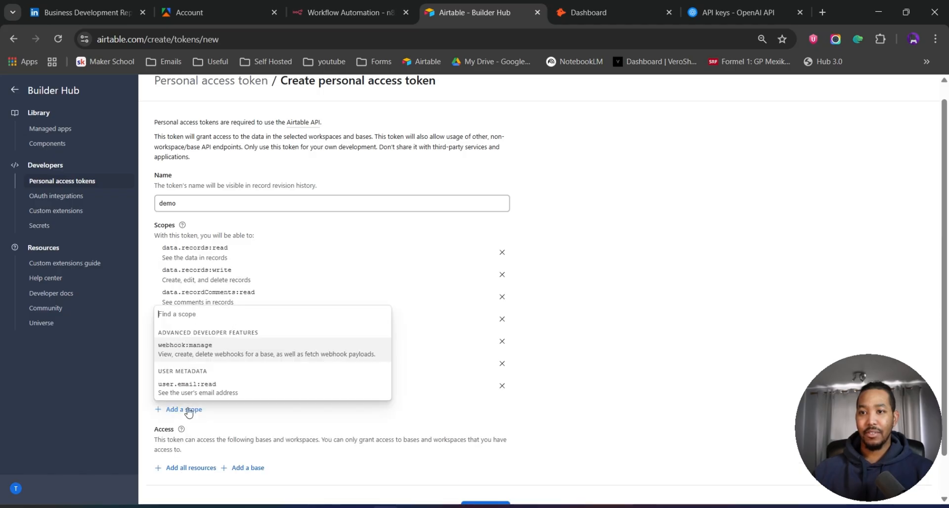
left_click(198, 346)
left_click(187, 432)
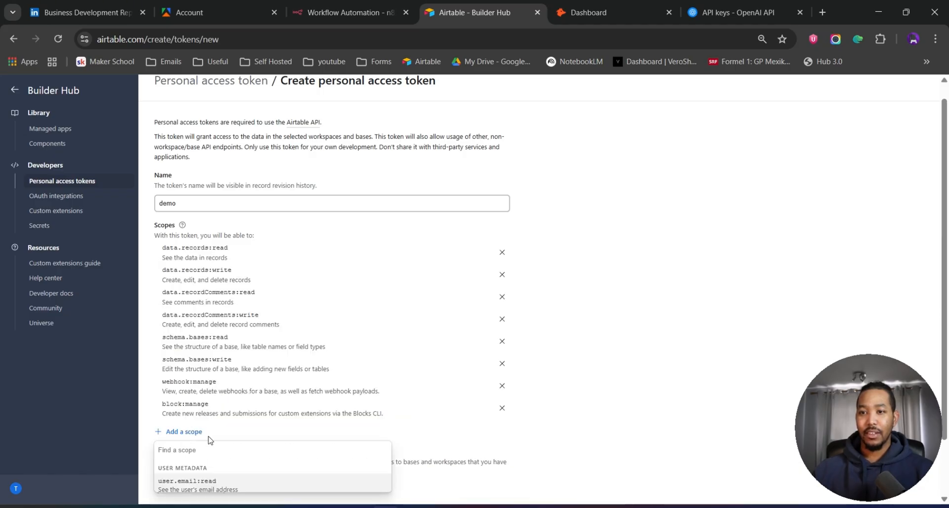
left_click(203, 489)
scroll(215, 413, "down", 2)
left_click(195, 365)
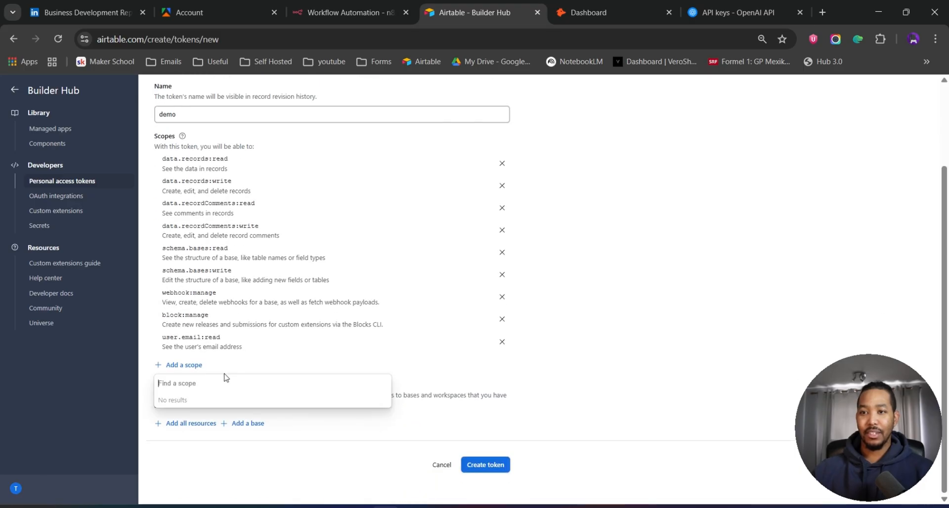
left_click(587, 231)
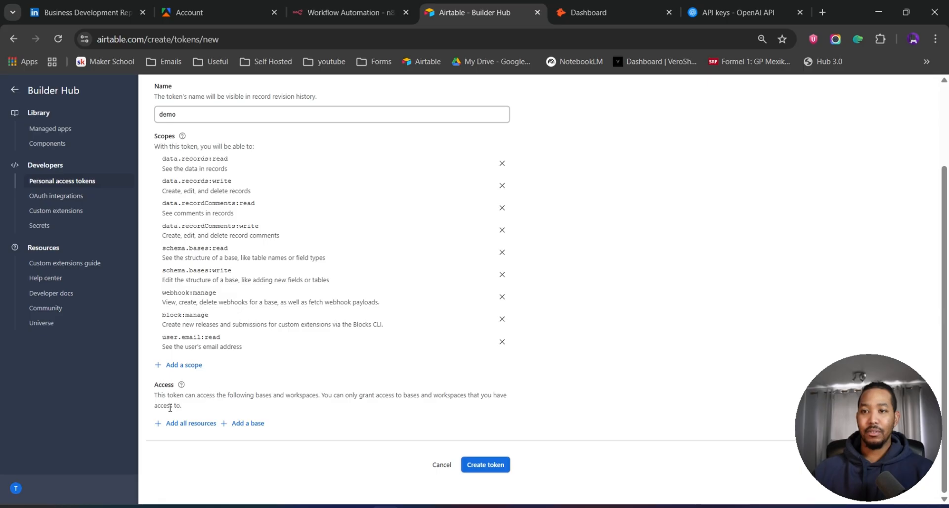
- Grant the token access to all resources and all bases in My First Workspace, then create it
left_click(188, 428)
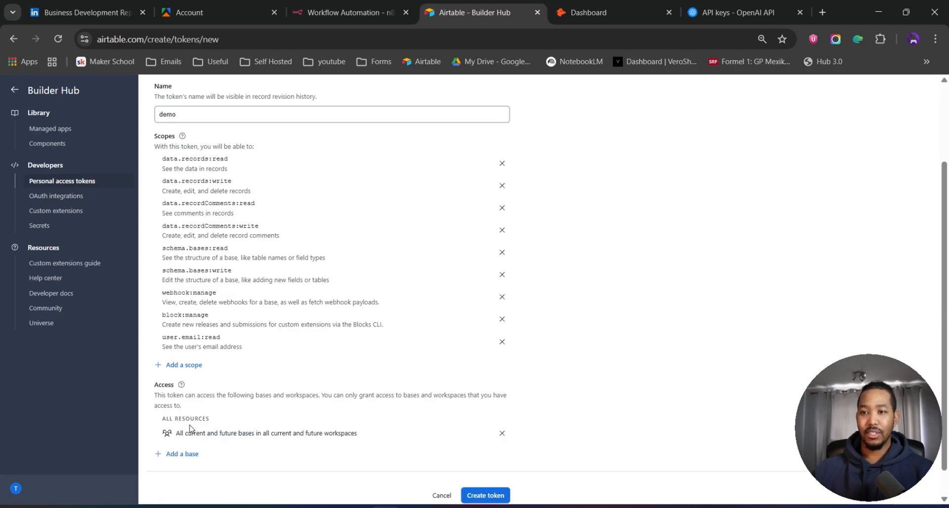
scroll(198, 430, "down", 1)
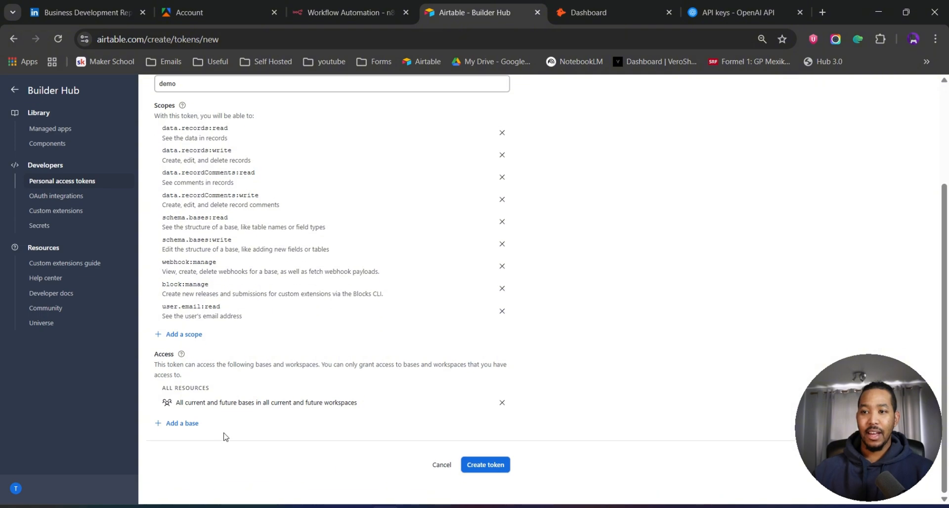
left_click(185, 425)
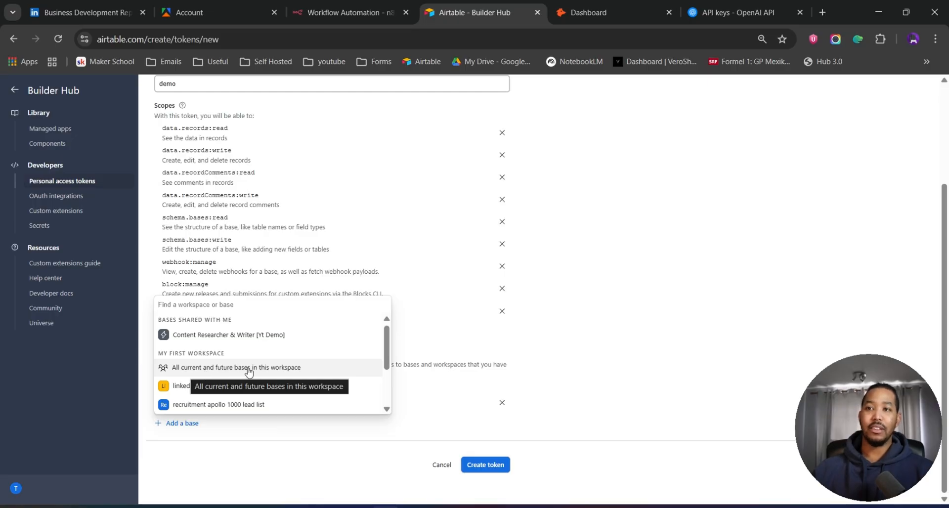
left_click(241, 370)
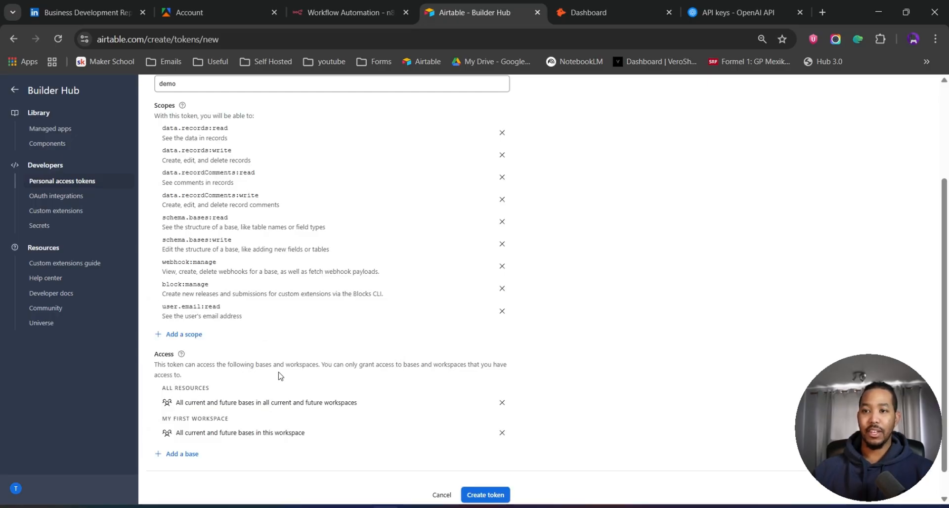
left_click(485, 496)
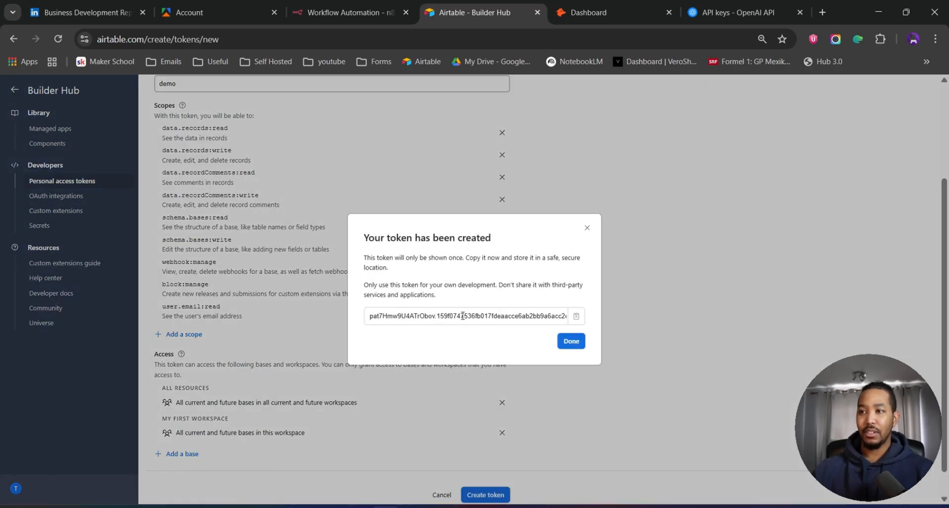
- Copy the generated token, return to the n8n workflow and open the Airtable Trigger node's credential choices
left_click(461, 317)
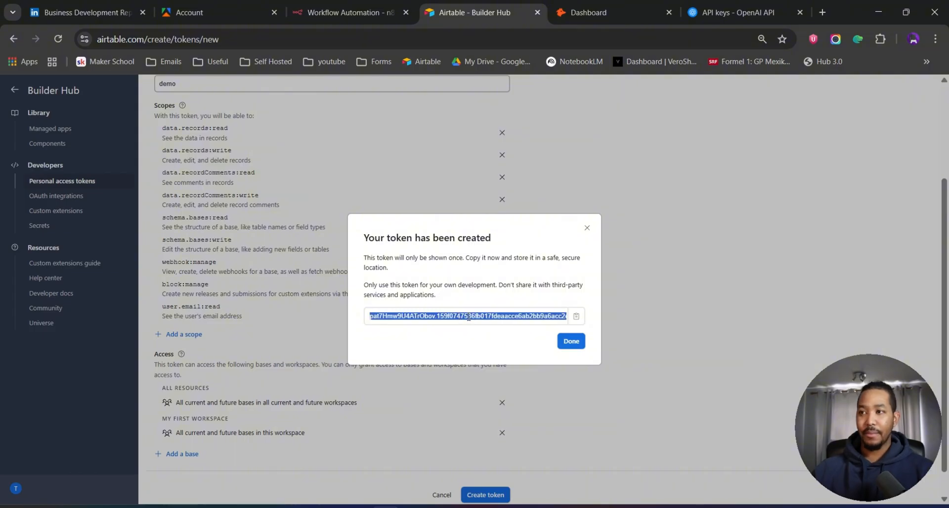
left_click(320, 14)
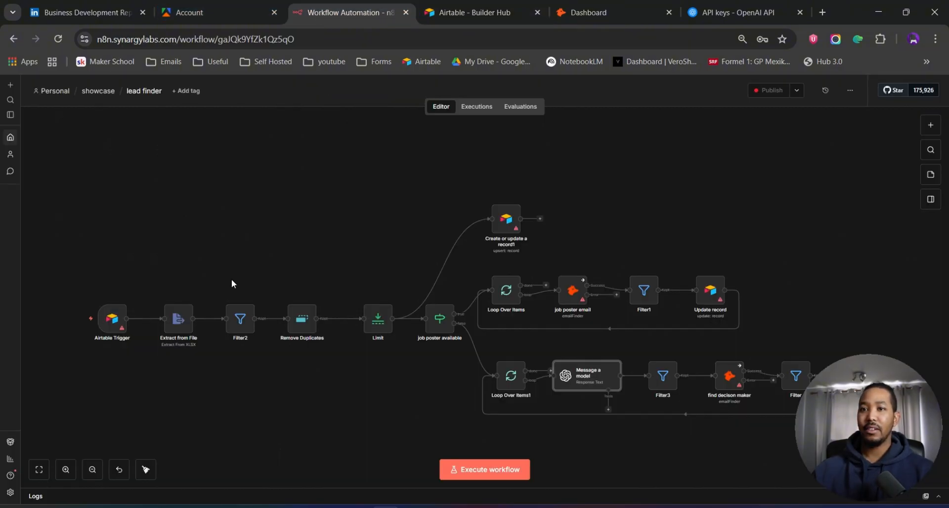
mouse_move(116, 322)
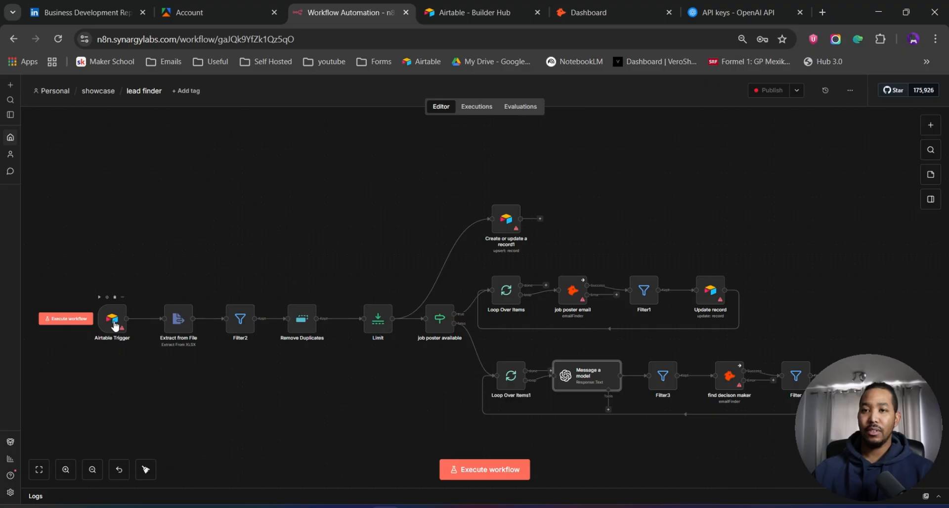
double_click(113, 323)
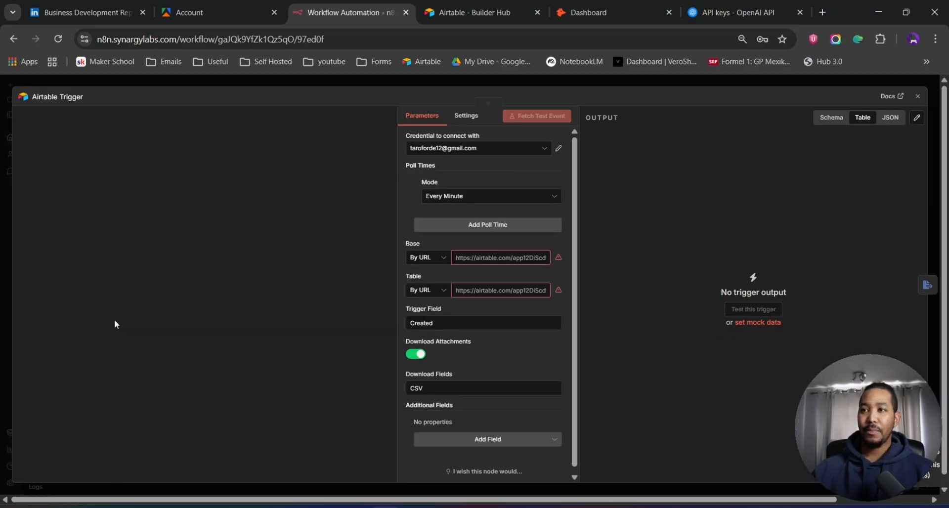
left_click(550, 148)
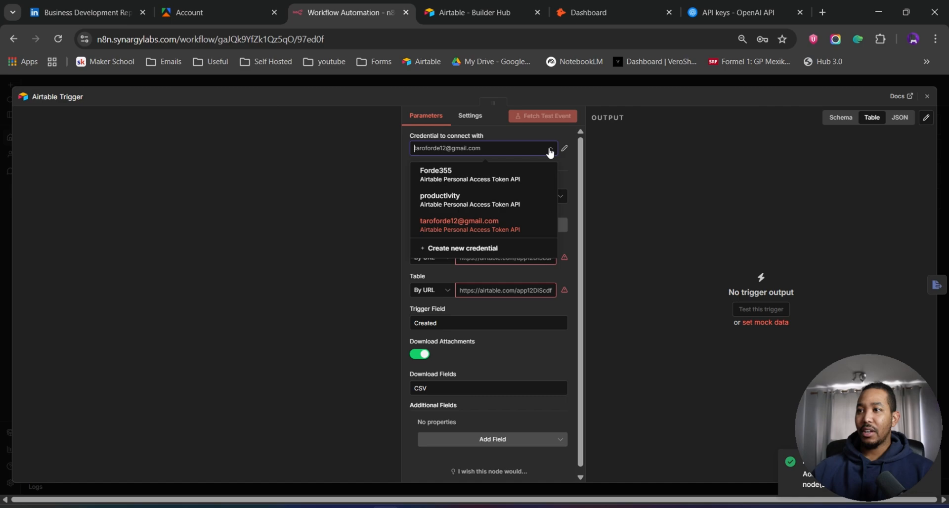
- Create a new Airtable credential using Access Token, paste the personal access token, save it and close the node
left_click(483, 252)
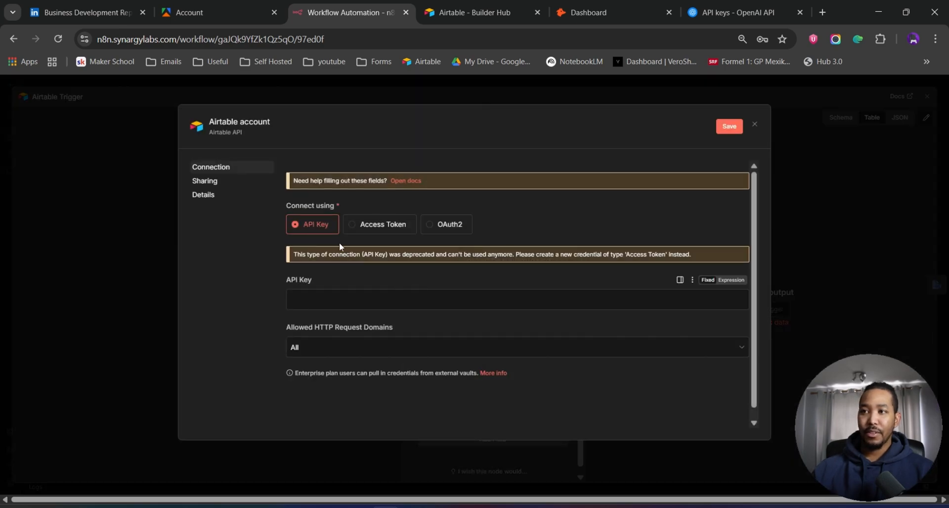
left_click(378, 228)
left_click(350, 276)
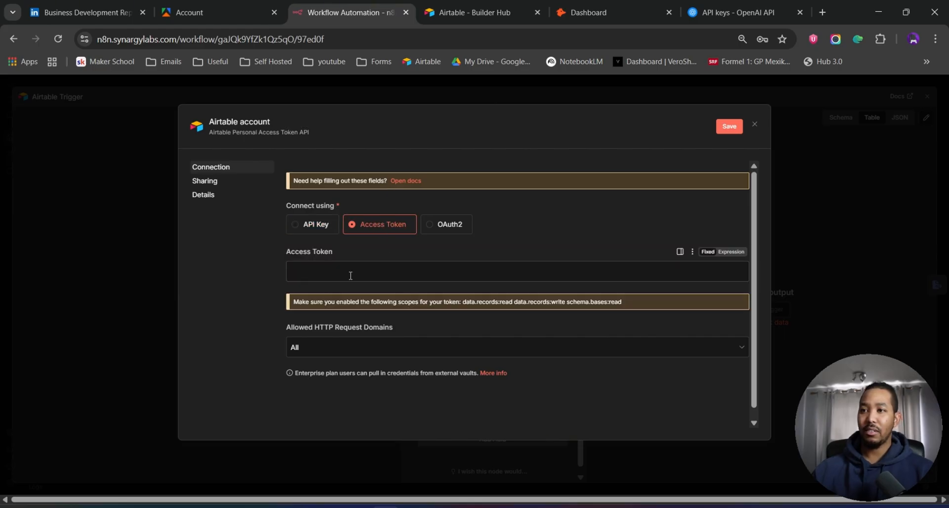
key("ctrl+v")
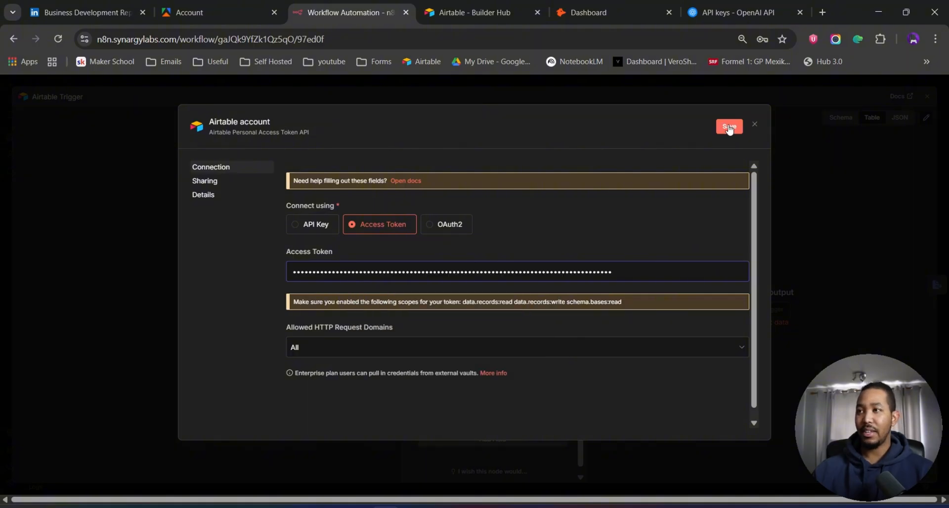
left_click(755, 126)
left_click(504, 322)
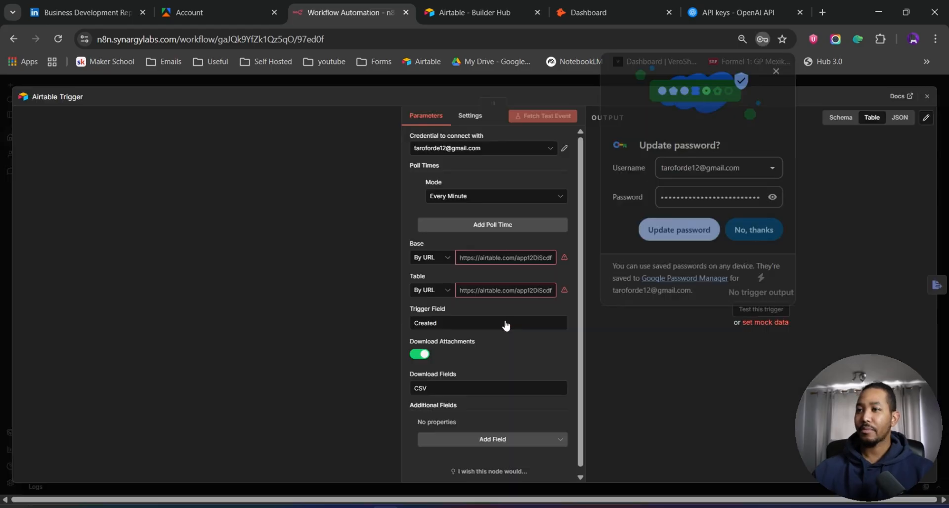
left_click(755, 228)
left_click(548, 79)
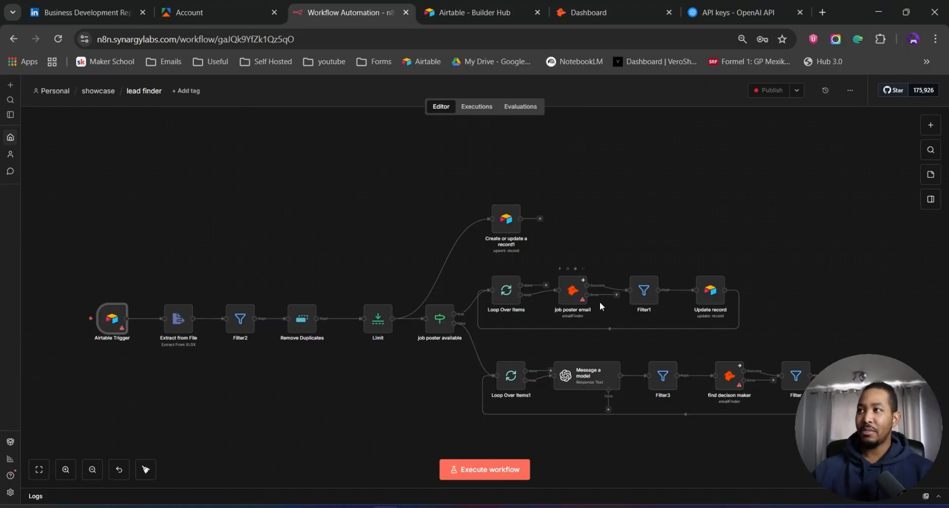
- Create a new Hunter API key on its API page, copy it and return to the n8n workflow
left_click(598, 13)
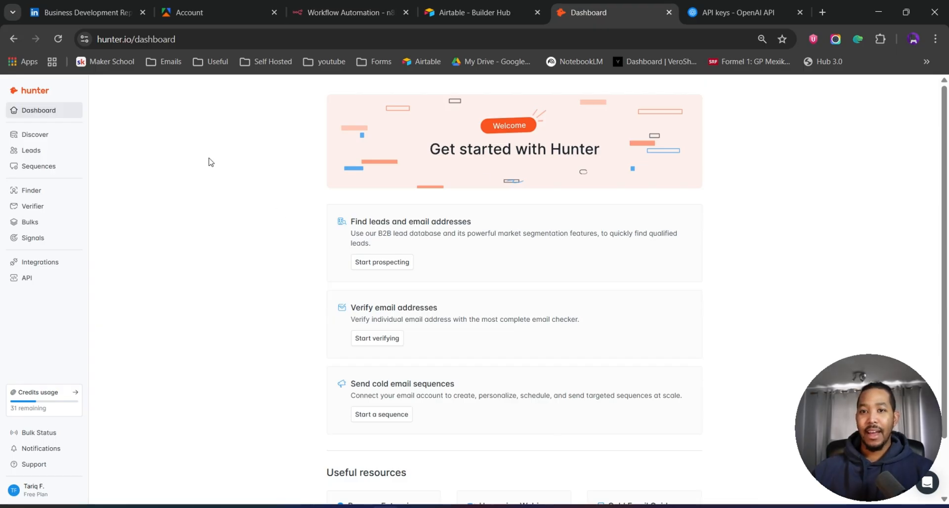
left_click(35, 280)
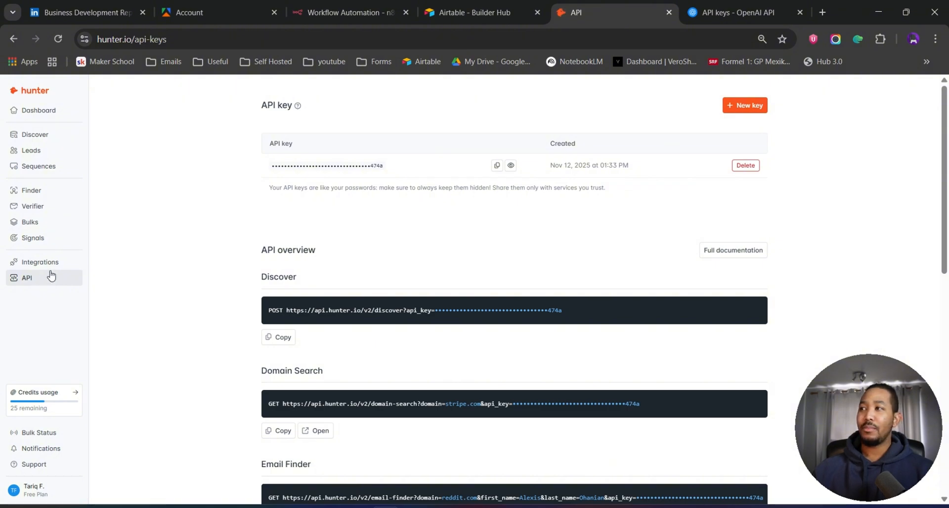
left_click(754, 113)
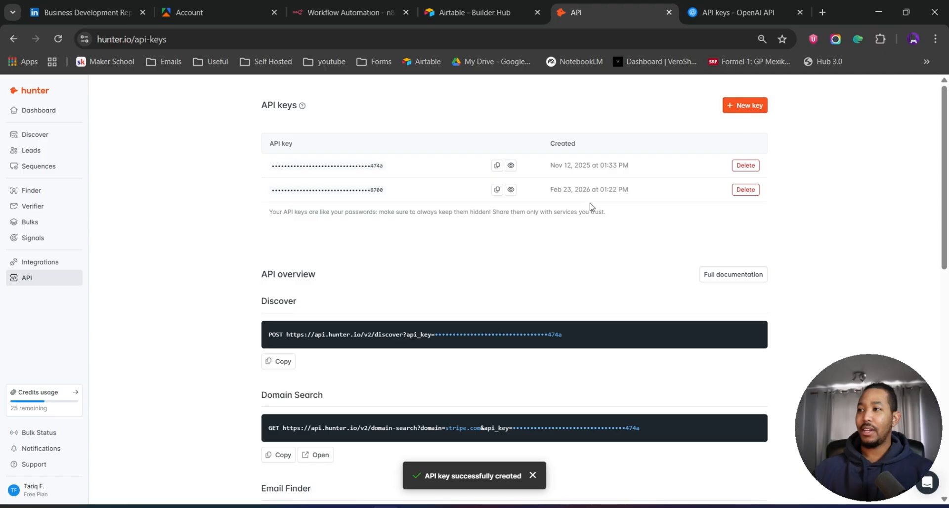
left_click(497, 190)
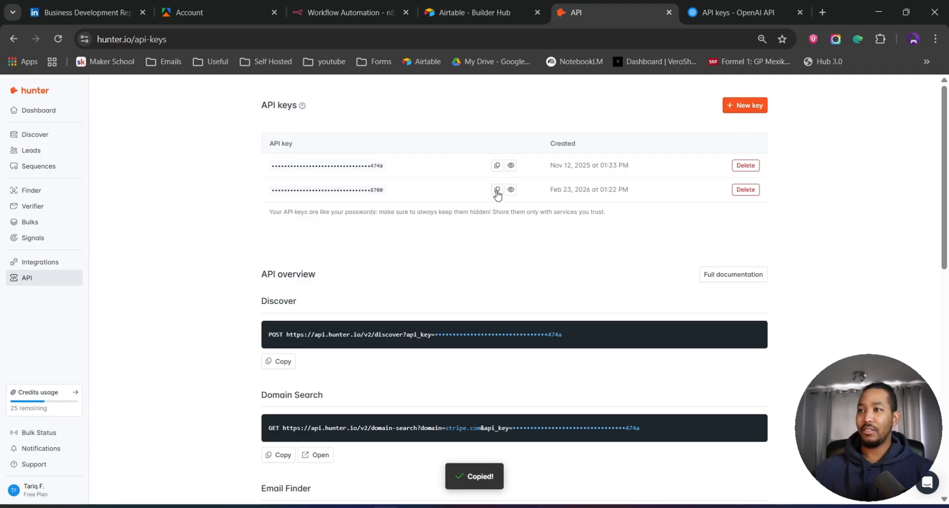
left_click(329, 11)
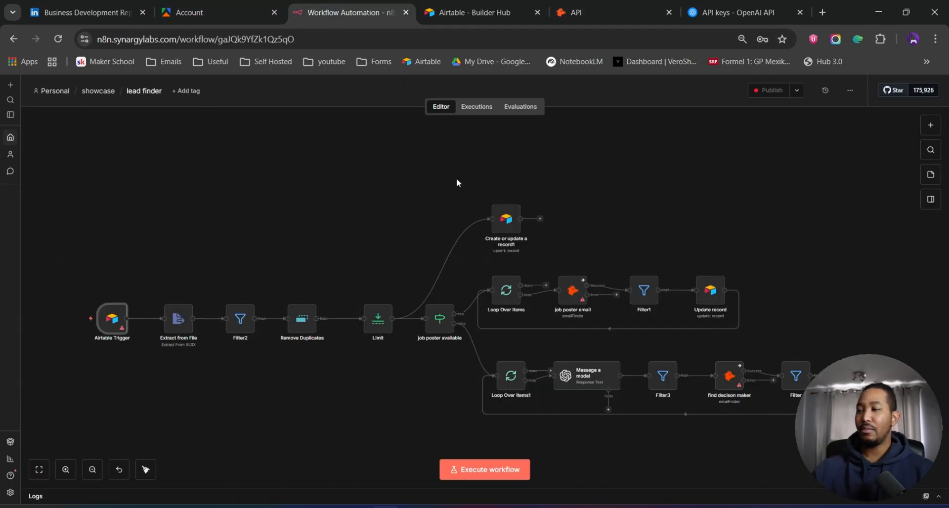
- Try to add a new Hunter credential with the pasted API key in the job poster email node, then discard it and close the node
double_click(582, 294)
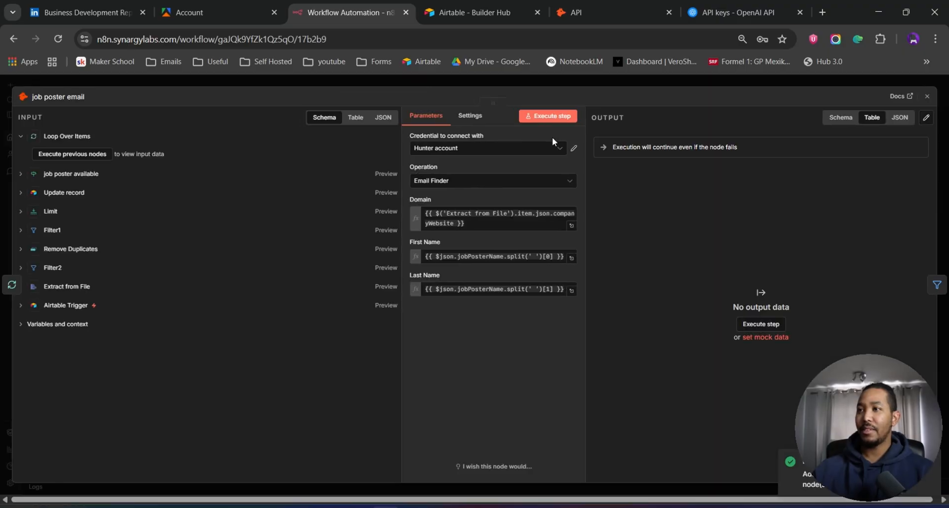
left_click(556, 148)
left_click(504, 197)
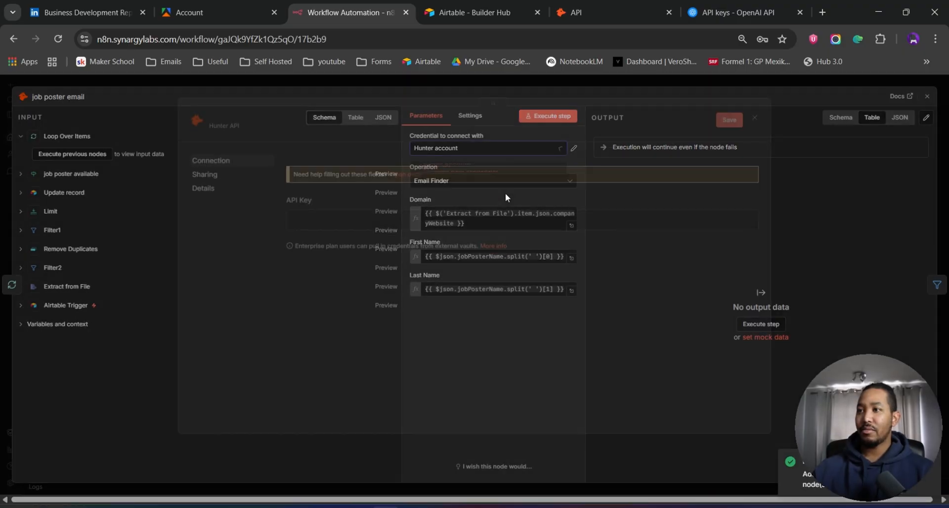
left_click(390, 227)
key("ctrl+v")
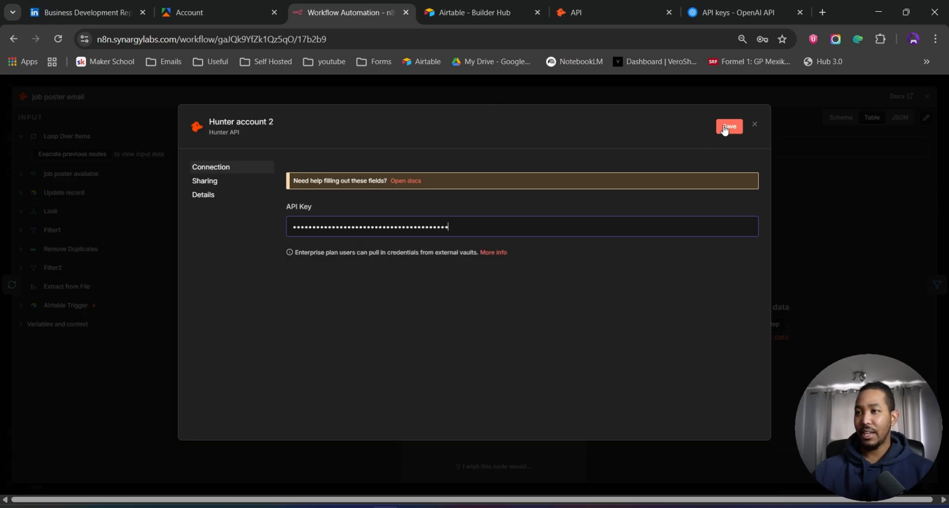
left_click(755, 125)
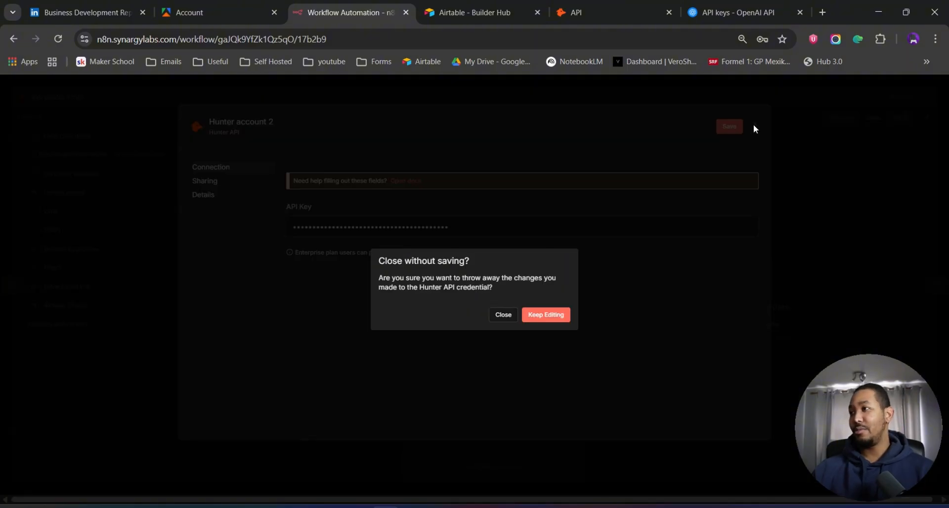
left_click(503, 314)
left_click(755, 231)
left_click(647, 79)
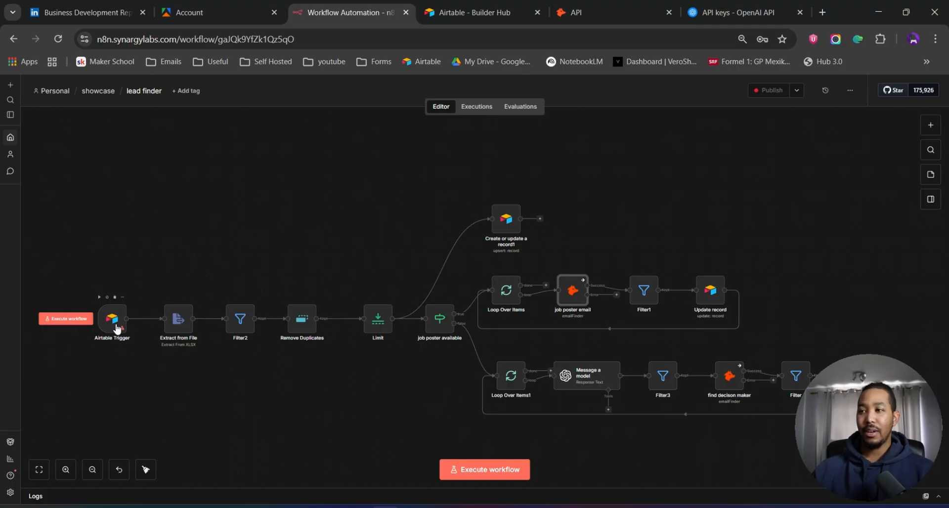
- Dismiss the token dialog in Airtable and delete the demo personal access token
left_click(441, 20)
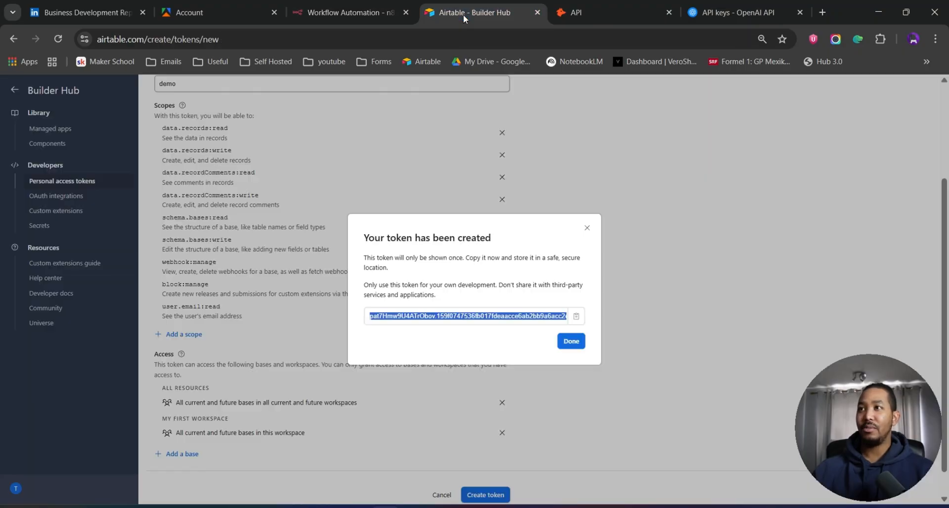
left_click(587, 228)
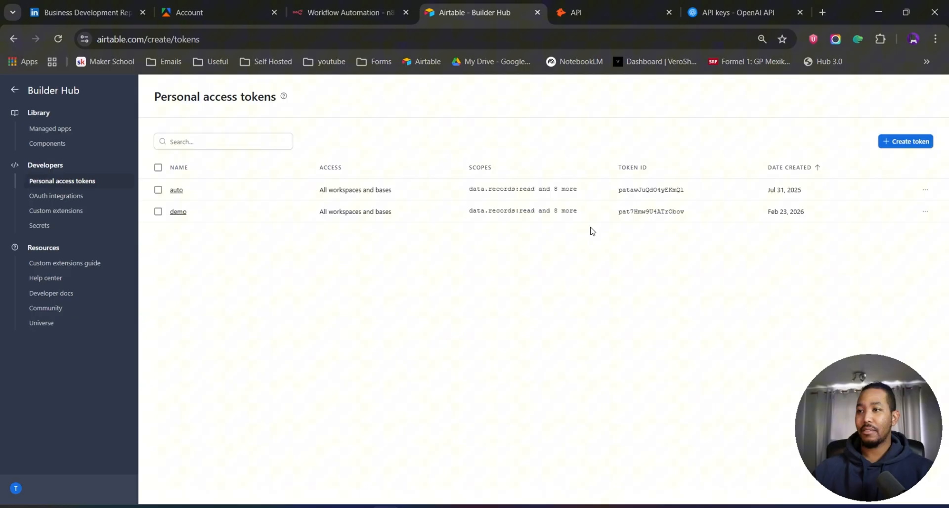
left_click(925, 212)
left_click(905, 266)
left_click(549, 324)
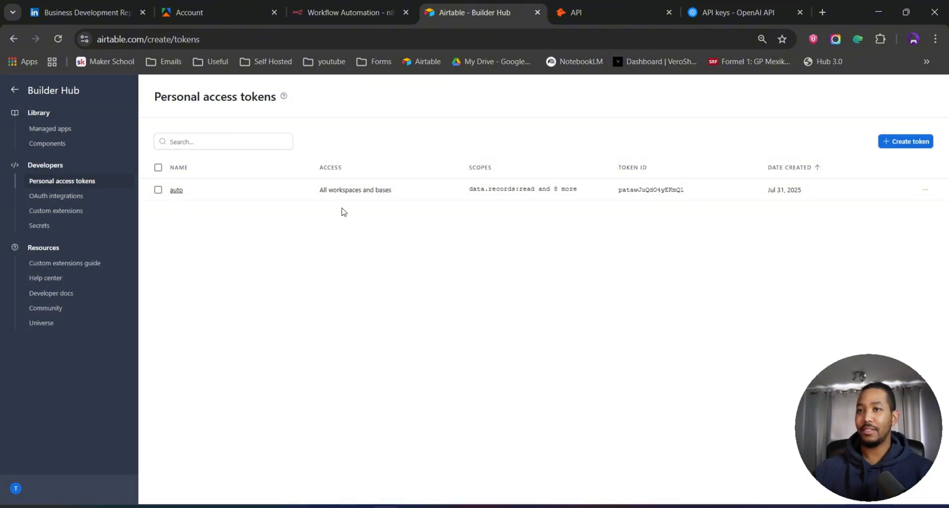
- Open the Notion page email finder hunter .io in a new tab and follow its shared Airtable base link
left_click(16, 91)
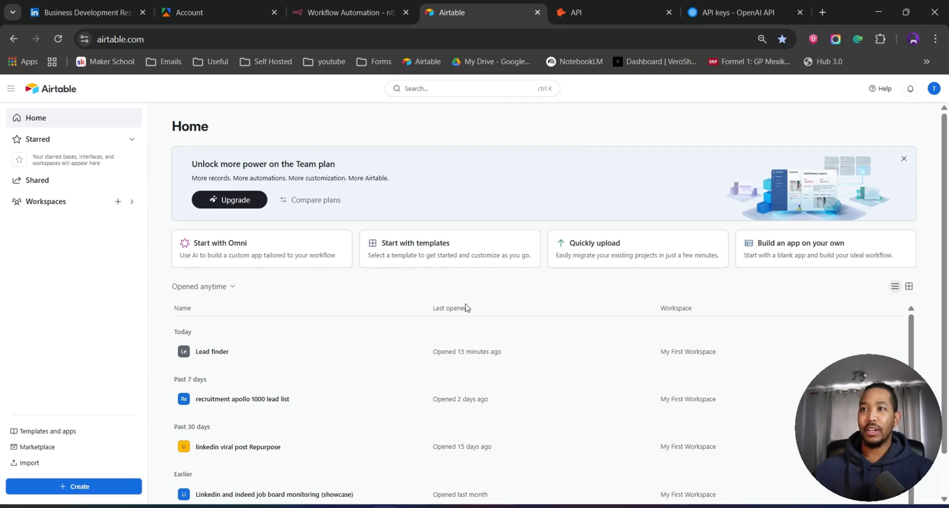
left_click(823, 13)
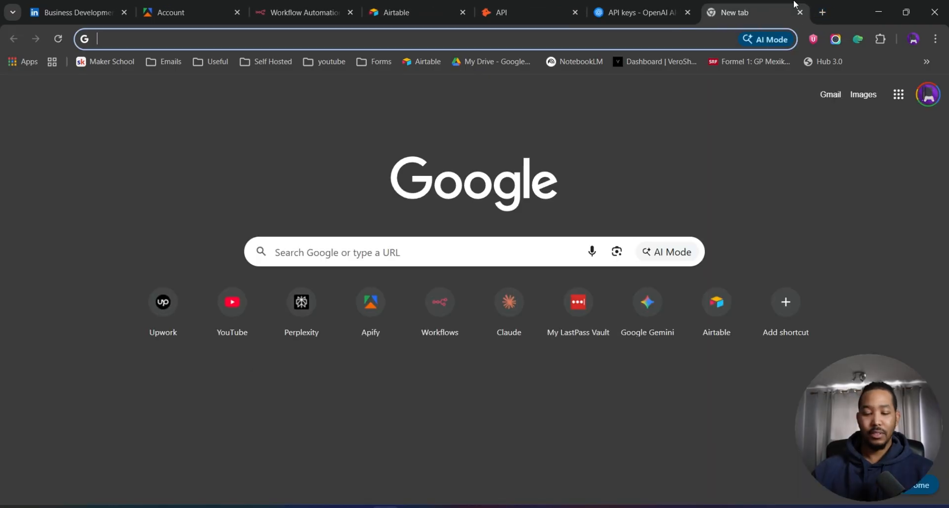
type("noti")
key("Return")
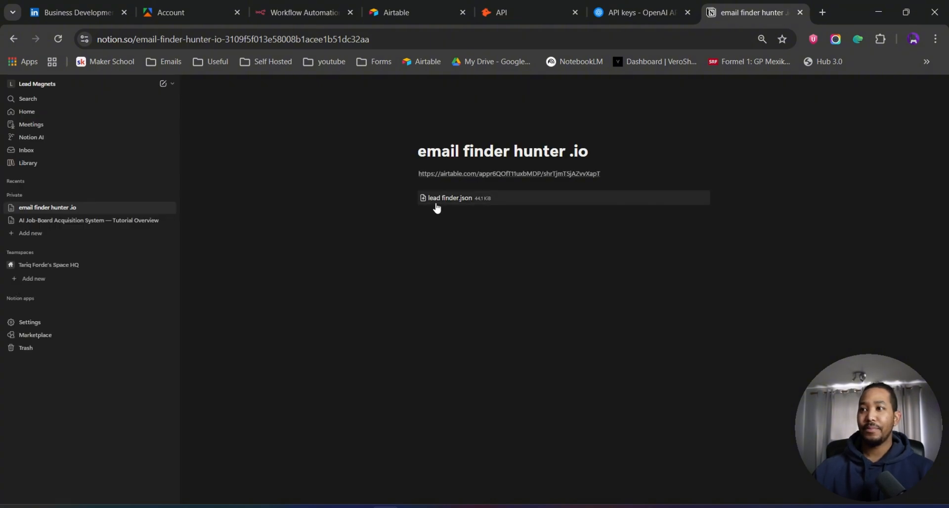
mouse_move(470, 177)
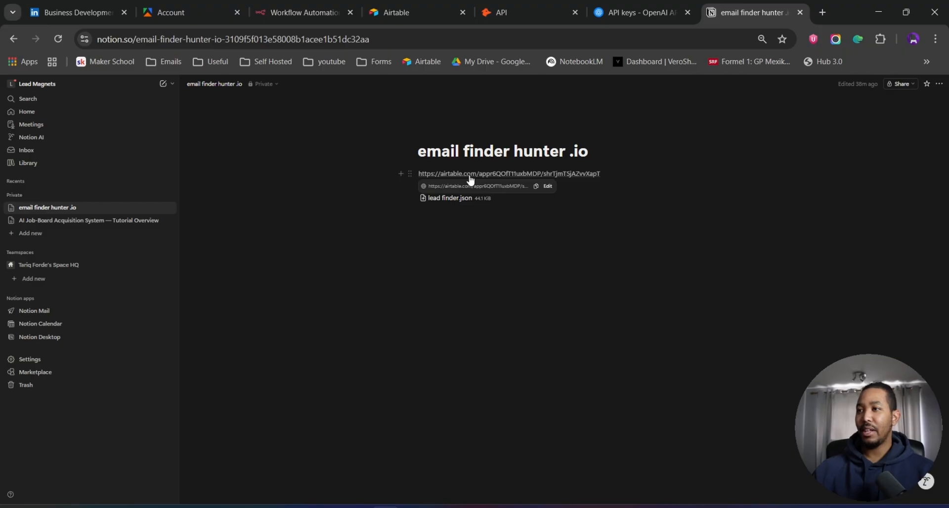
left_click(481, 178)
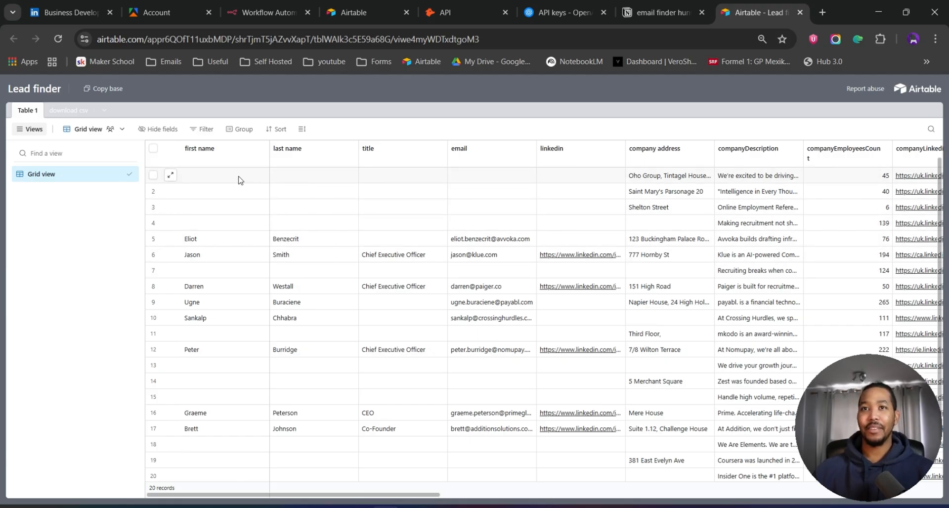
- Examine the shared Lead finder base's download csv and Table 1 tables, opening and cancelling the copy base dialog
left_click(70, 111)
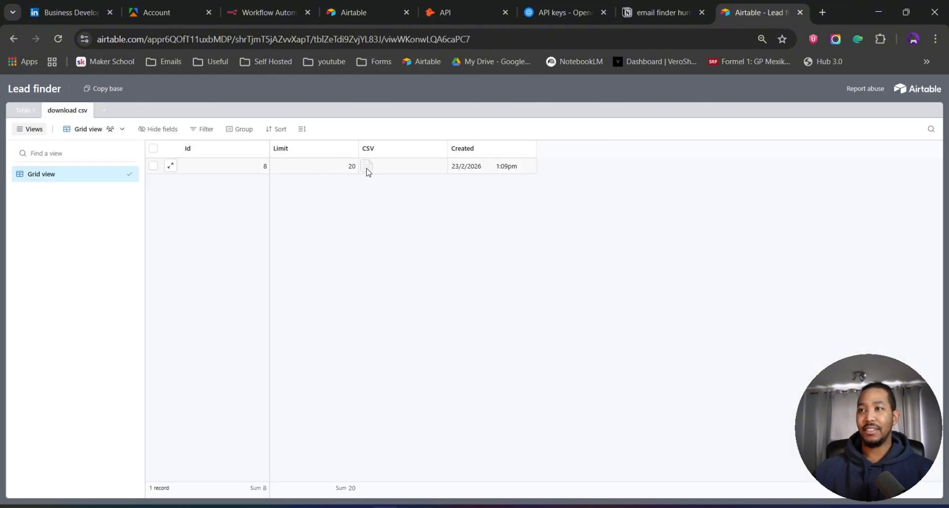
left_click(319, 168)
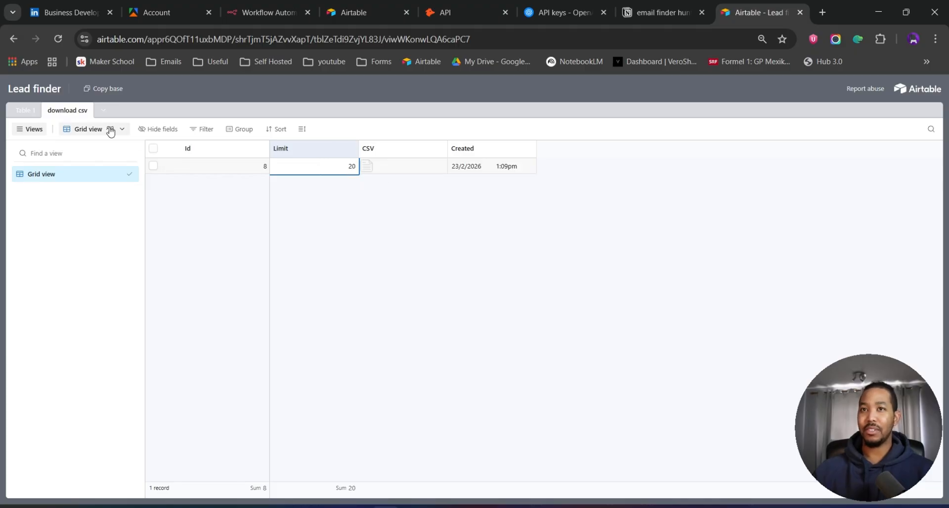
left_click(29, 111)
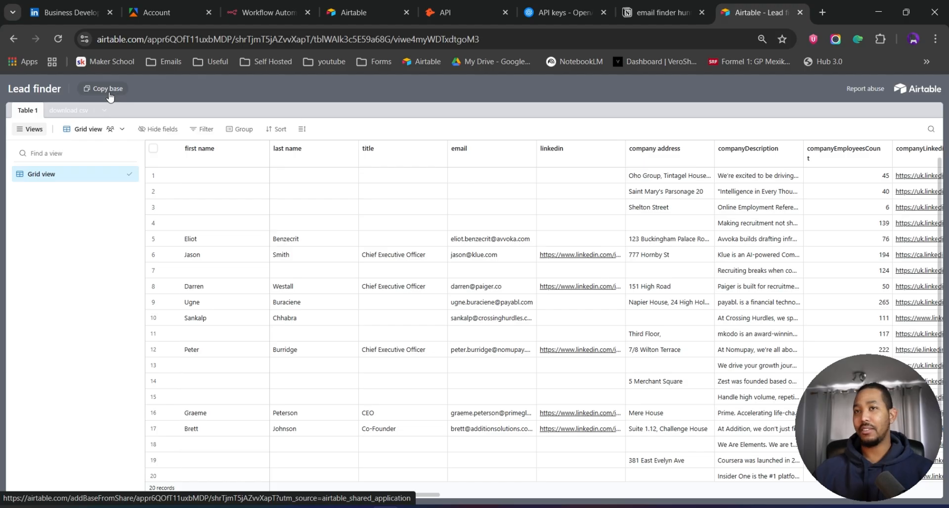
left_click(109, 97)
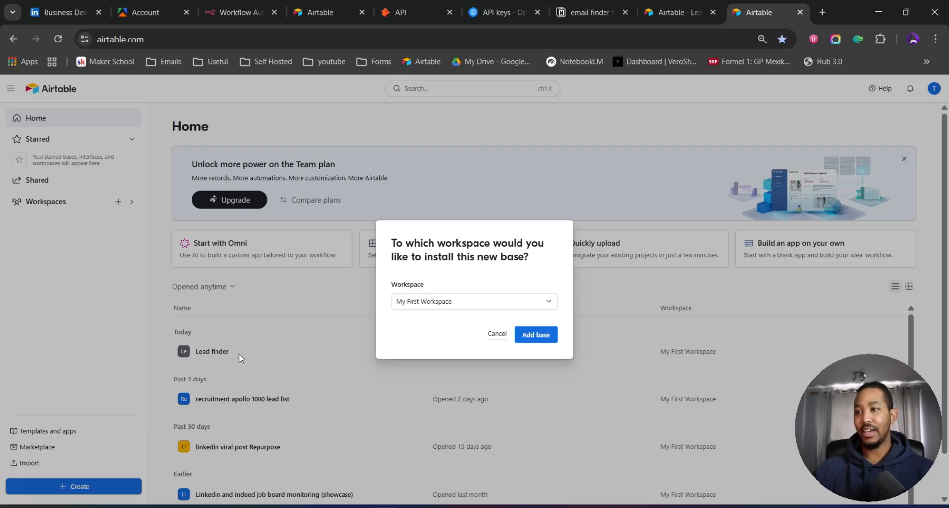
left_click(494, 335)
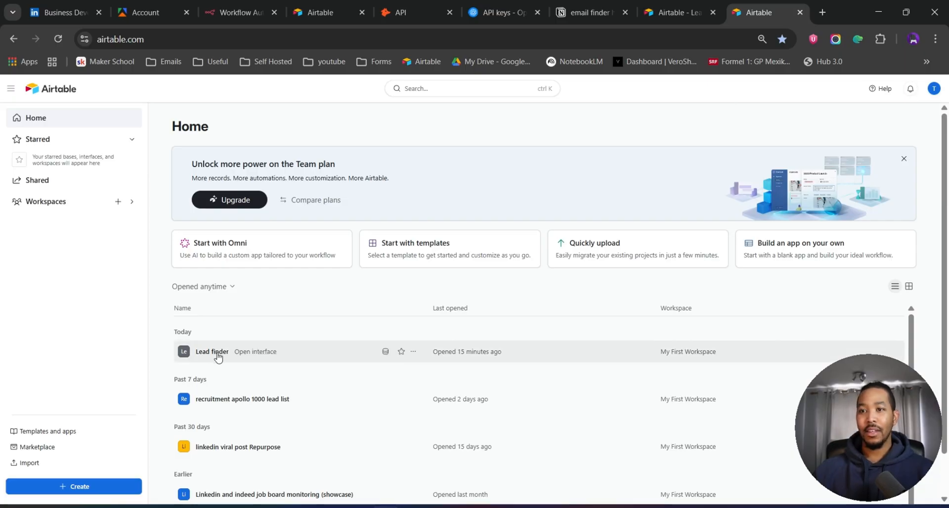
- Open the existing Lead finder base's download csv table and copy its URL, returning to the n8n workflow
left_click(385, 352)
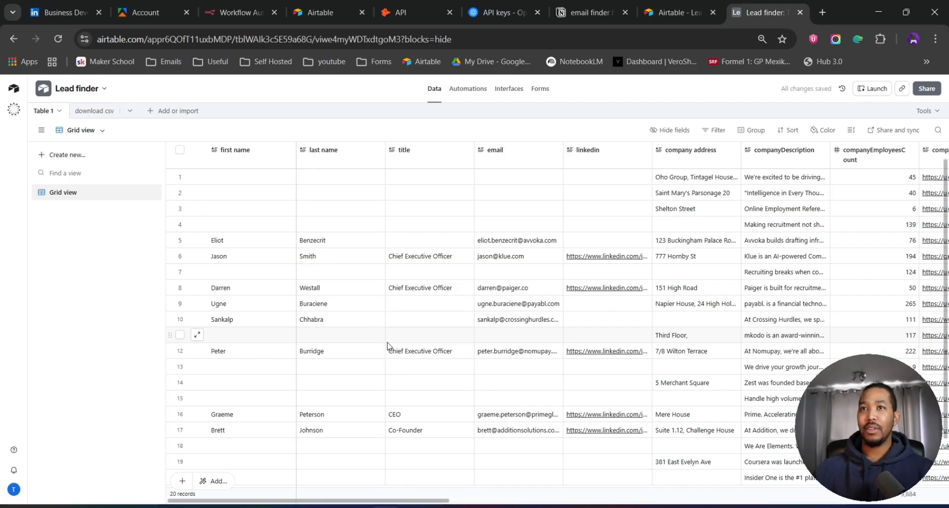
left_click(98, 114)
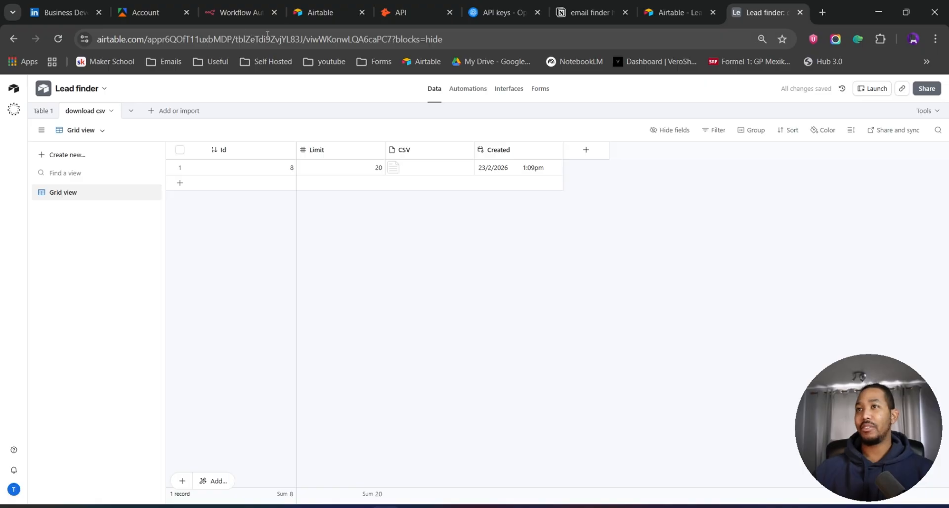
left_click(306, 34)
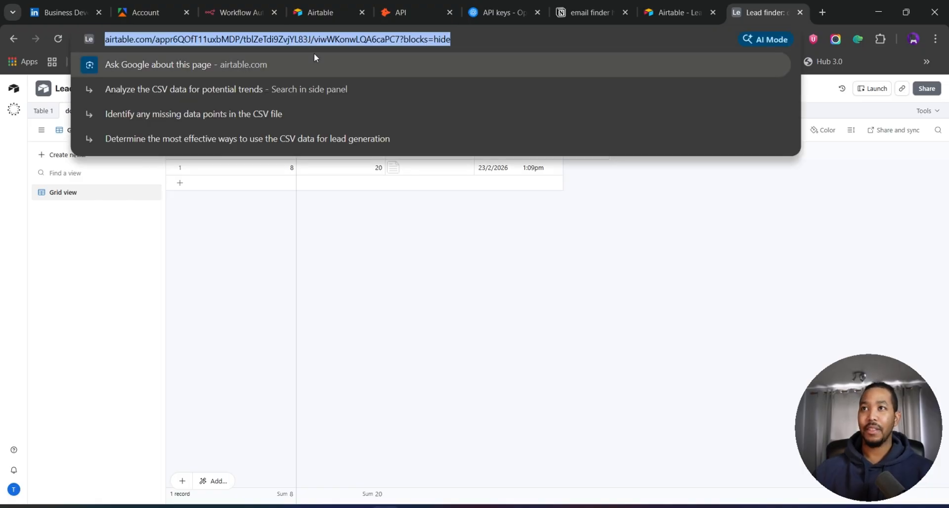
left_click(239, 16)
- Paste the download csv table URL into the Airtable Trigger's Base and Table URL fields, then close the node
mouse_move(112, 324)
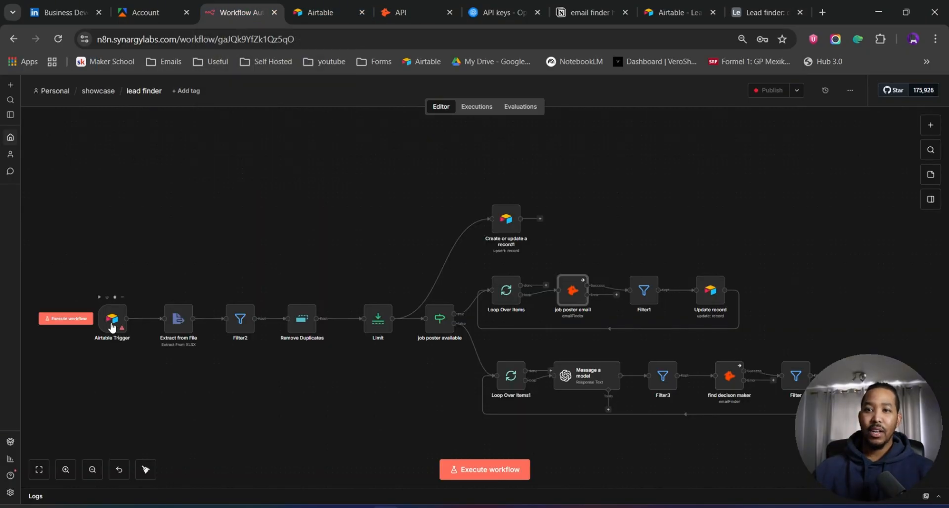
double_click(112, 326)
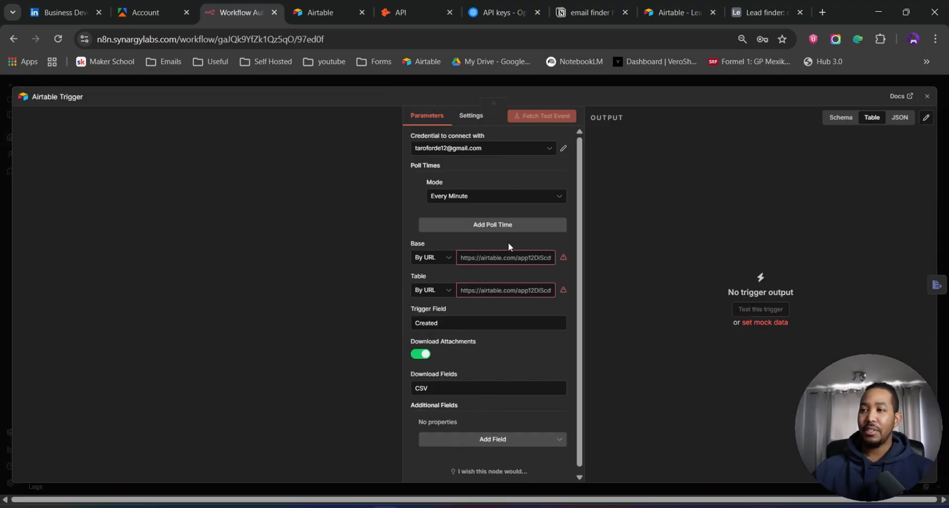
left_click(476, 258)
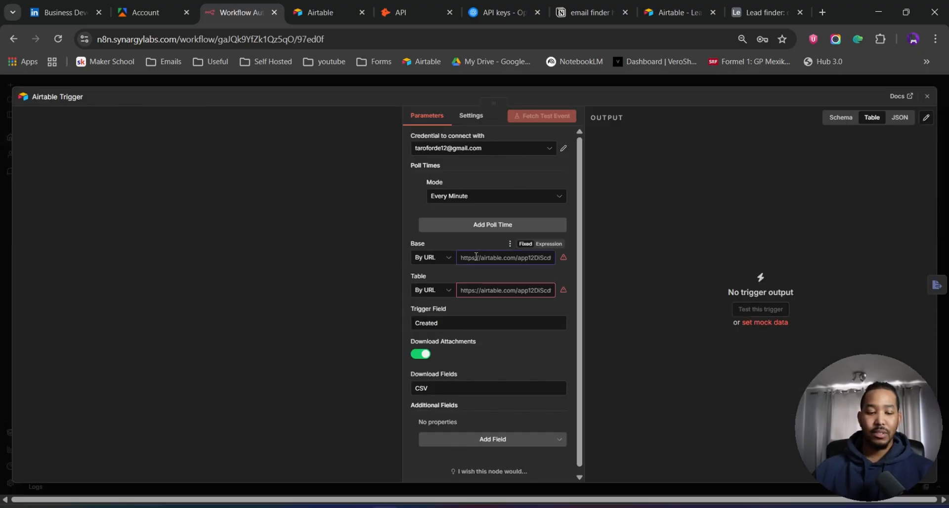
key("ctrl+v")
left_click(488, 292)
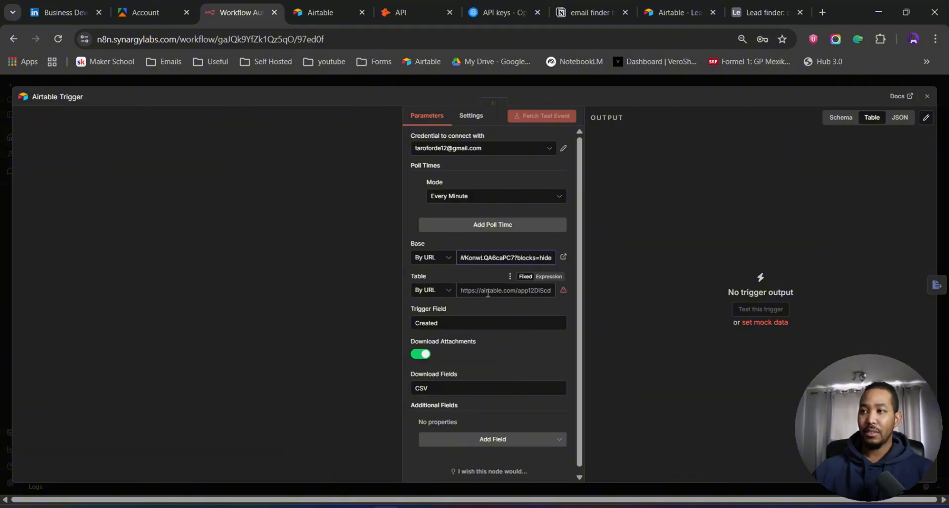
key("ctrl+v")
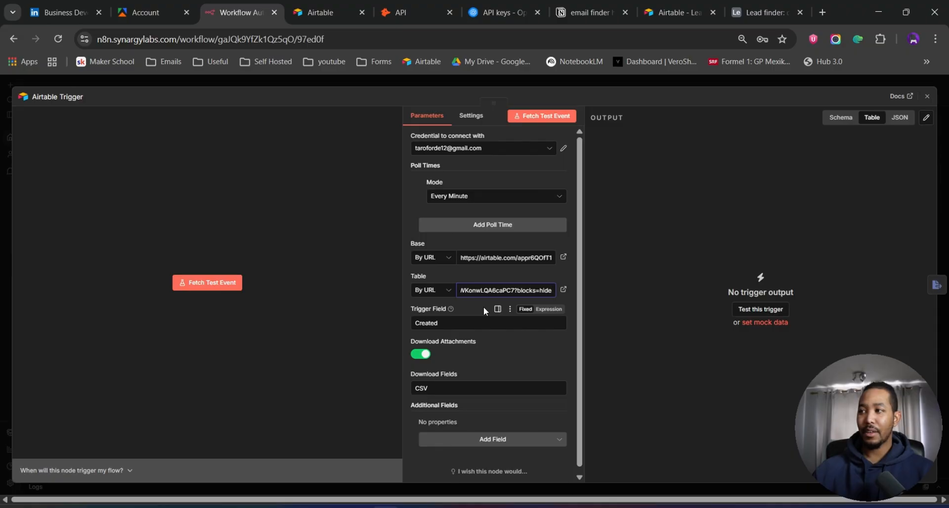
left_click(619, 82)
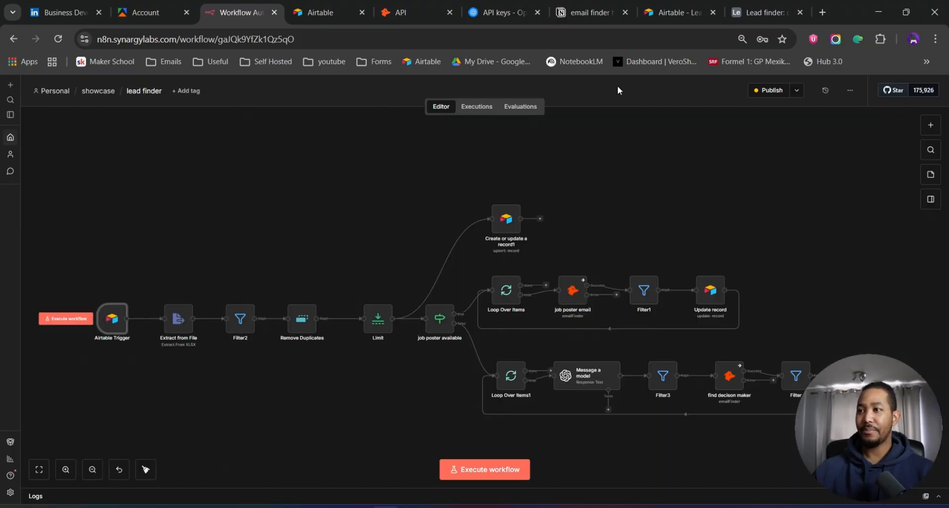
- Publish the workflow with the default version name
left_click_drag(599, 203, 581, 169)
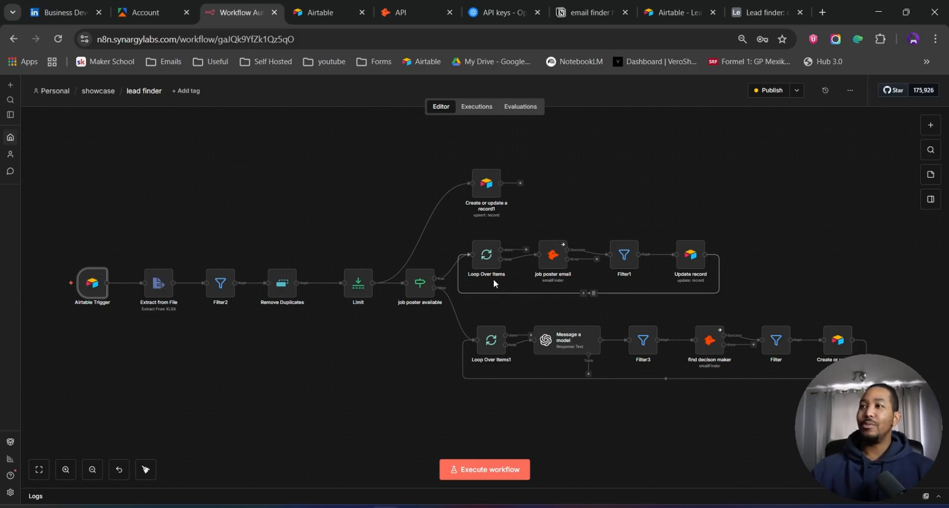
left_click(770, 91)
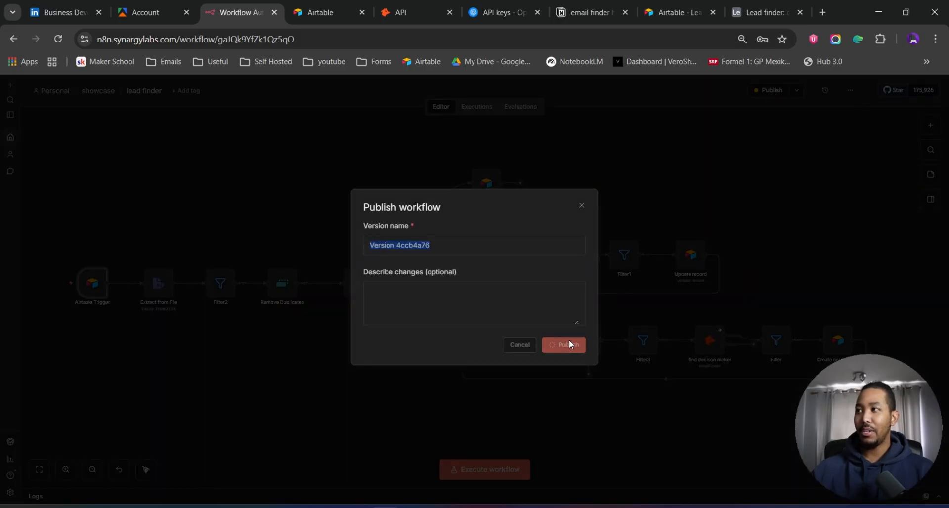
left_click(568, 340)
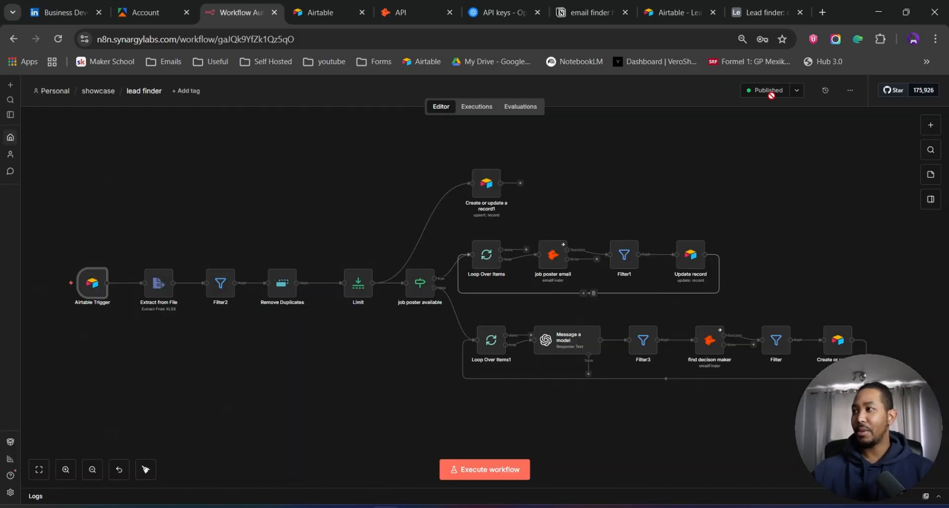
mouse_move(772, 104)
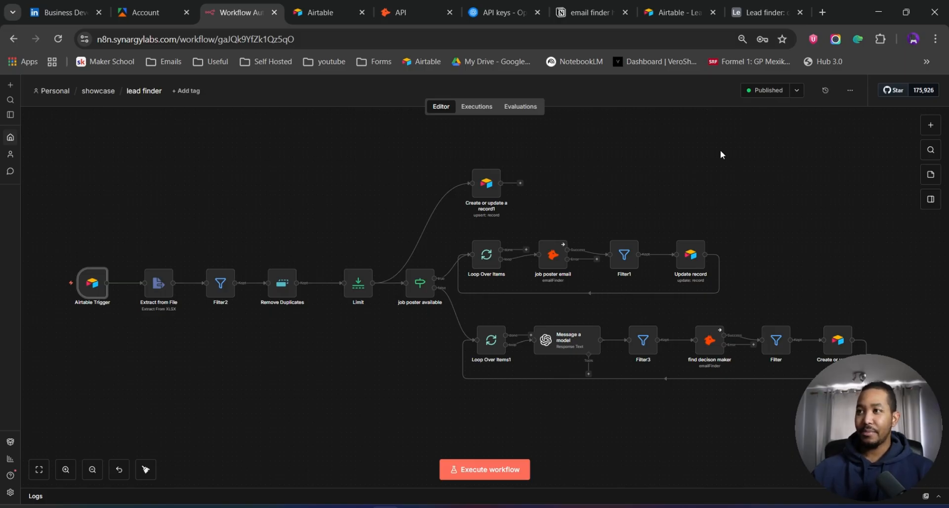
- Review the workflow's execution history and the leads in the Lead finder base's Table 1 and interface
left_click(476, 106)
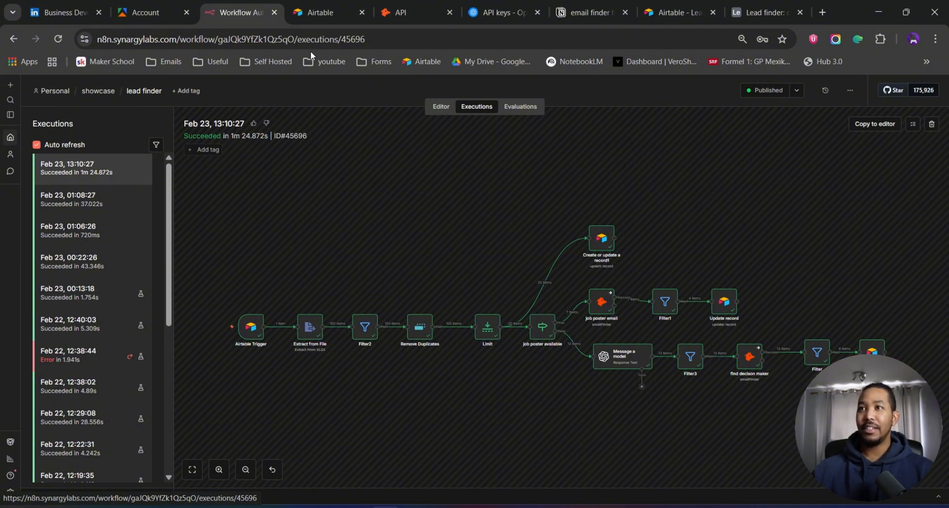
left_click(325, 13)
left_click(220, 352)
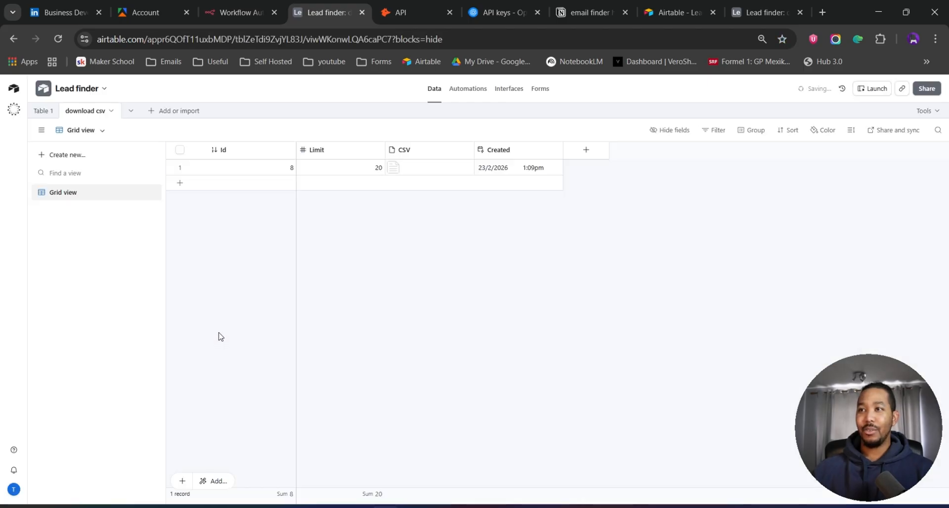
left_click(39, 112)
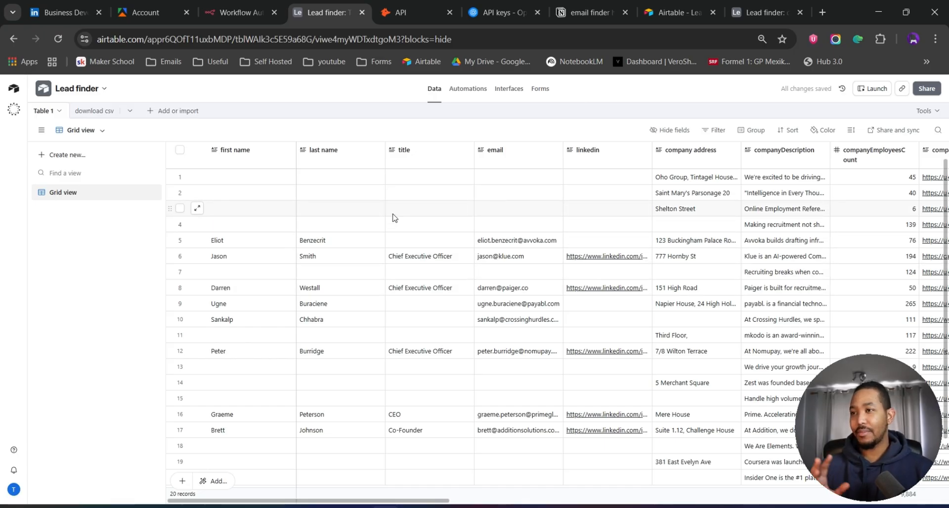
left_click(873, 89)
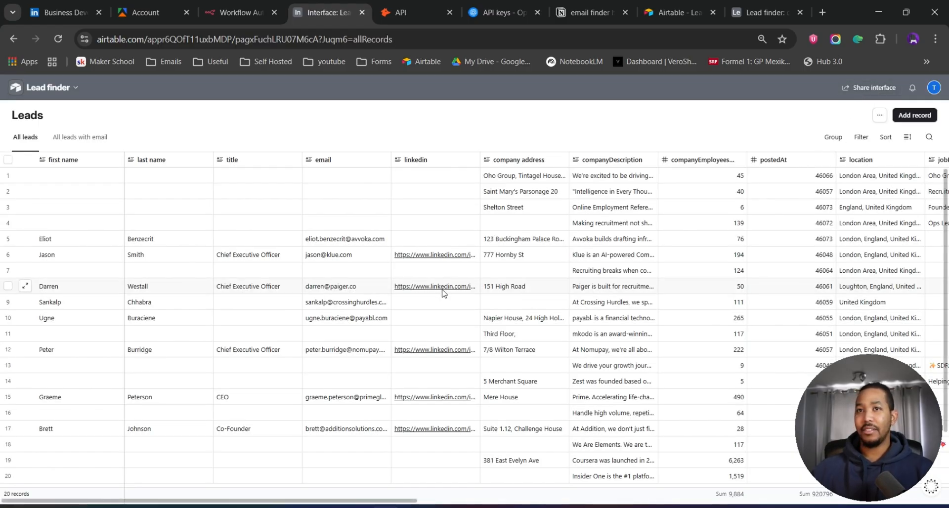
- Compare the Leads interface's All leads with email view against the All leads view
left_click(87, 139)
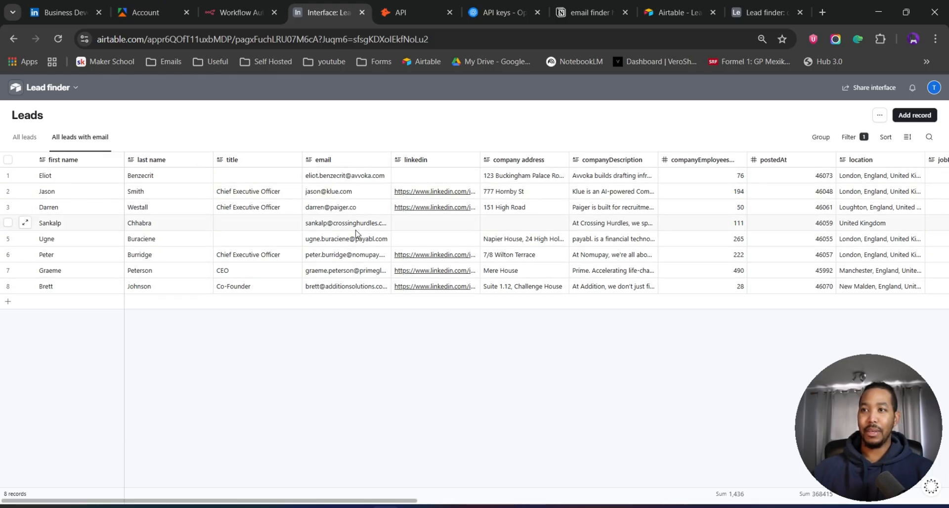
left_click(33, 139)
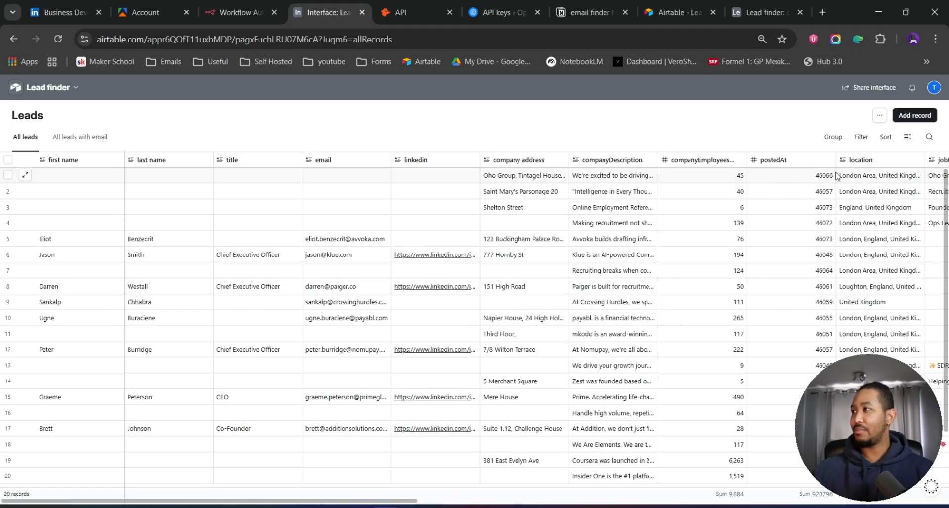
left_click(916, 119)
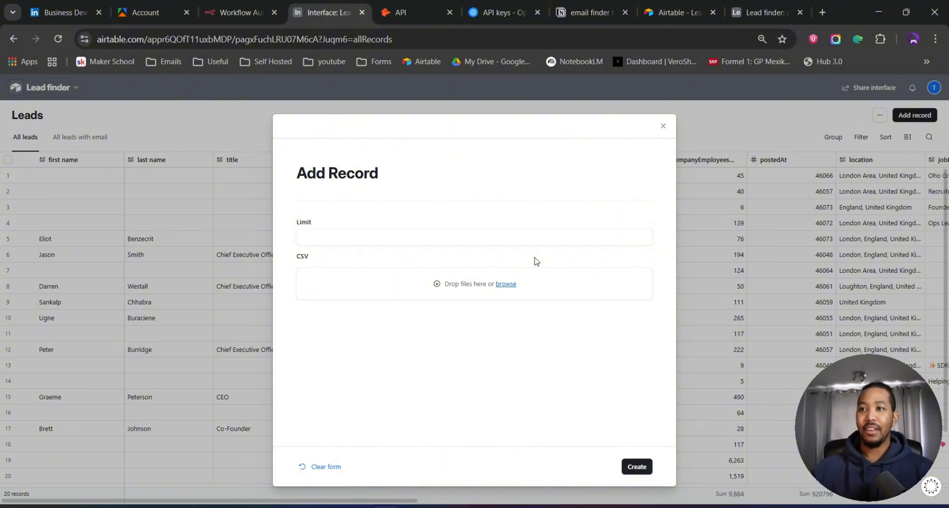
left_click(374, 239)
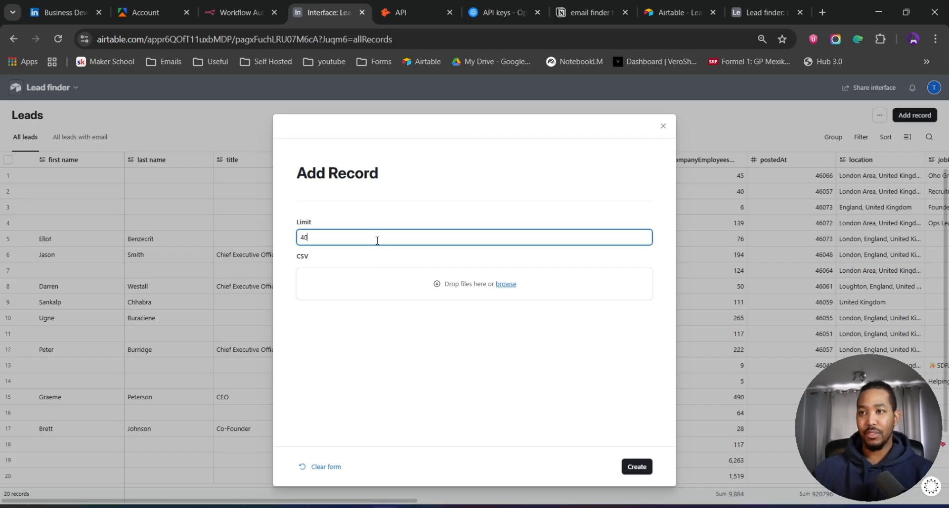
type("40")
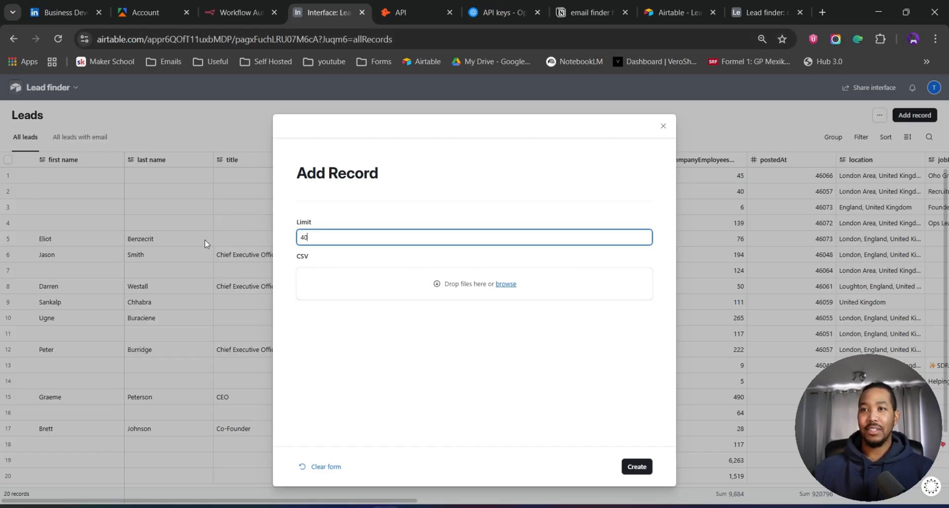
left_click(664, 126)
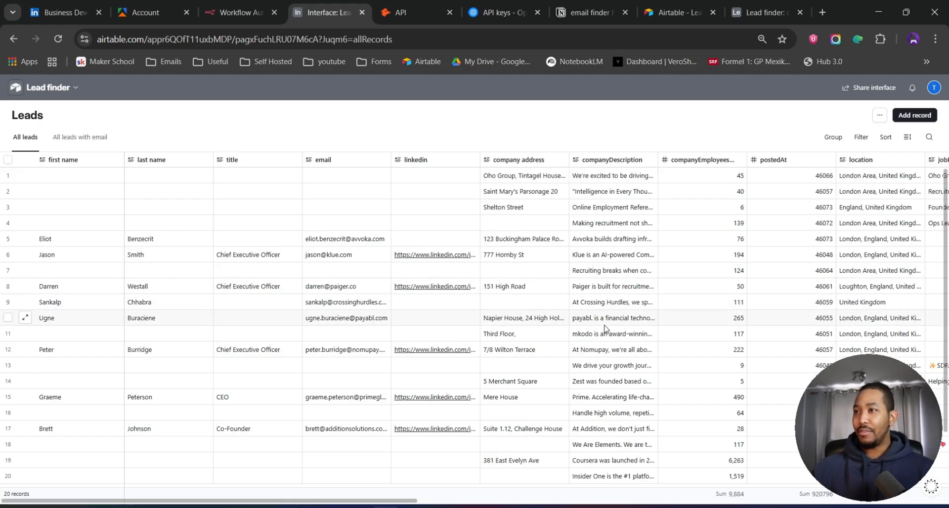
- Browse across the Leads table's columns and inspect the job poster email entries
scroll(609, 329, "right", 3)
scroll(609, 329, "left", 3)
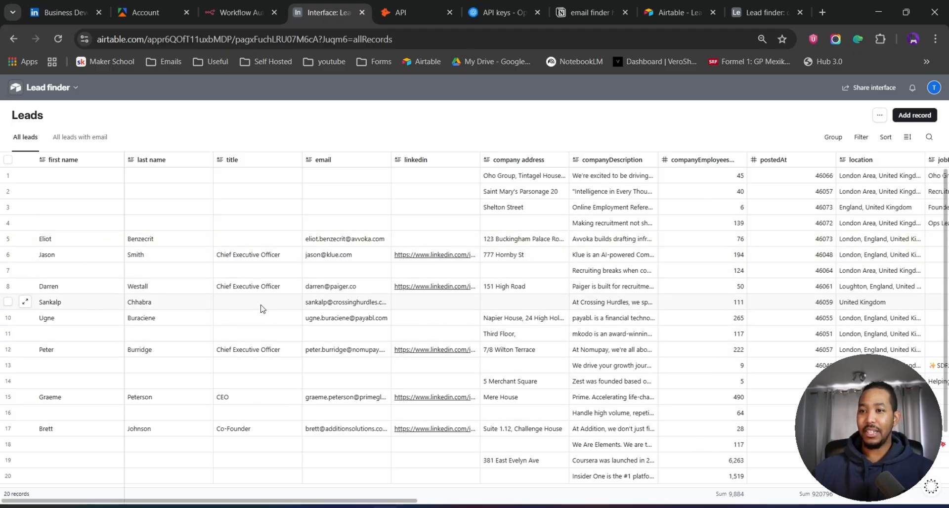
scroll(373, 316, "right", 5)
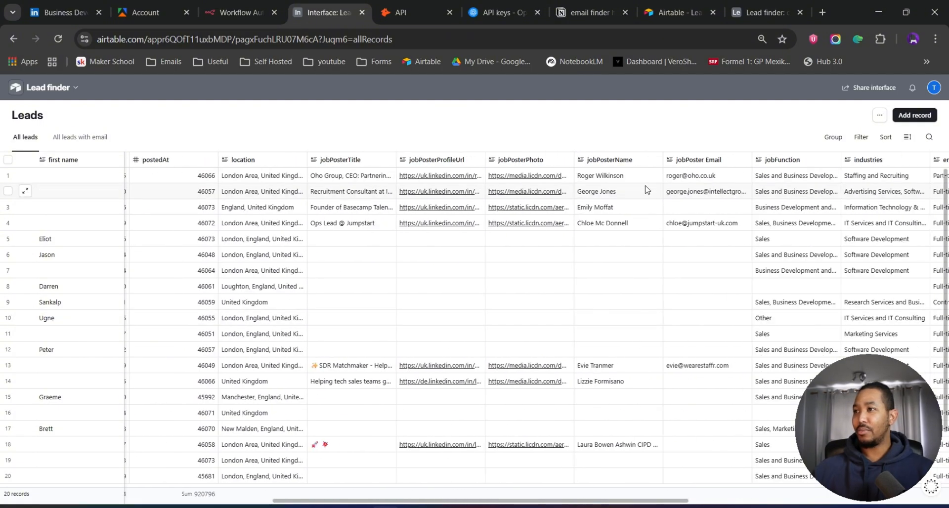
left_click(690, 177)
left_click(694, 193)
left_click(696, 225)
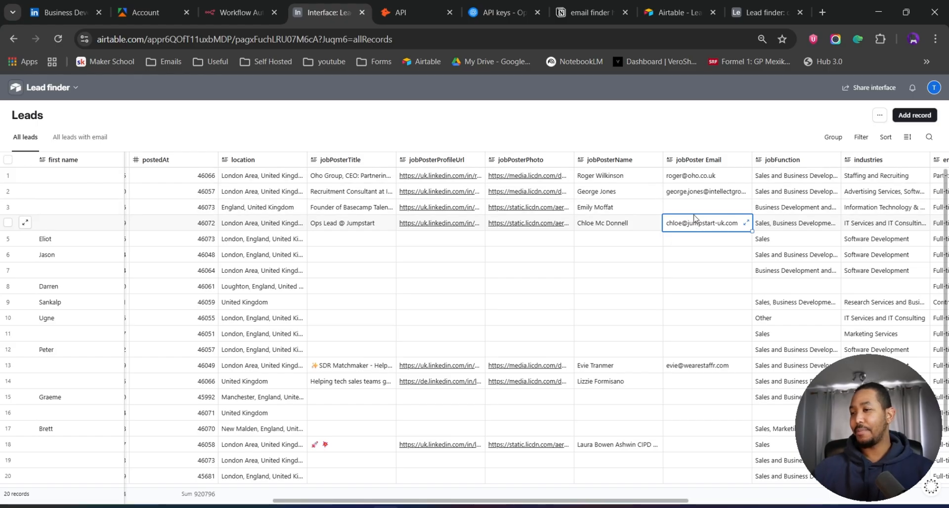
scroll(558, 318, "left", 4)
scroll(558, 318, "left", 8)
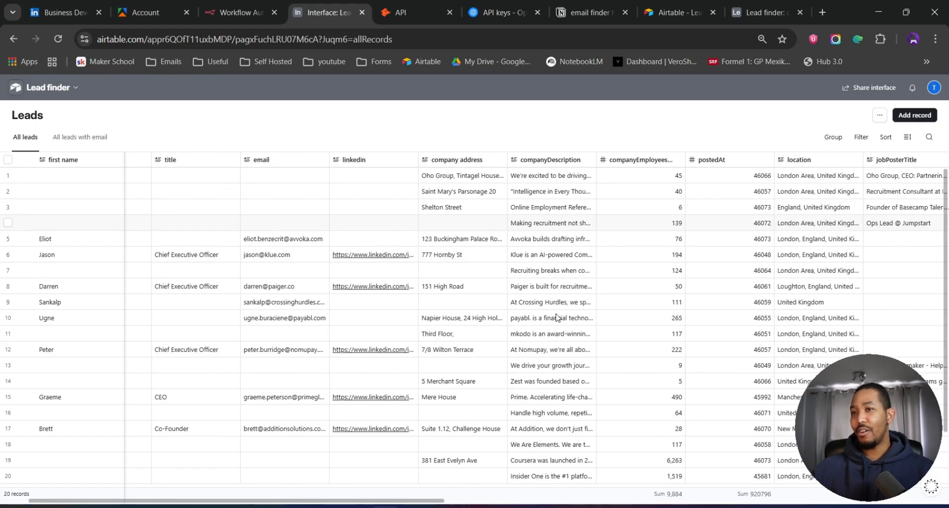